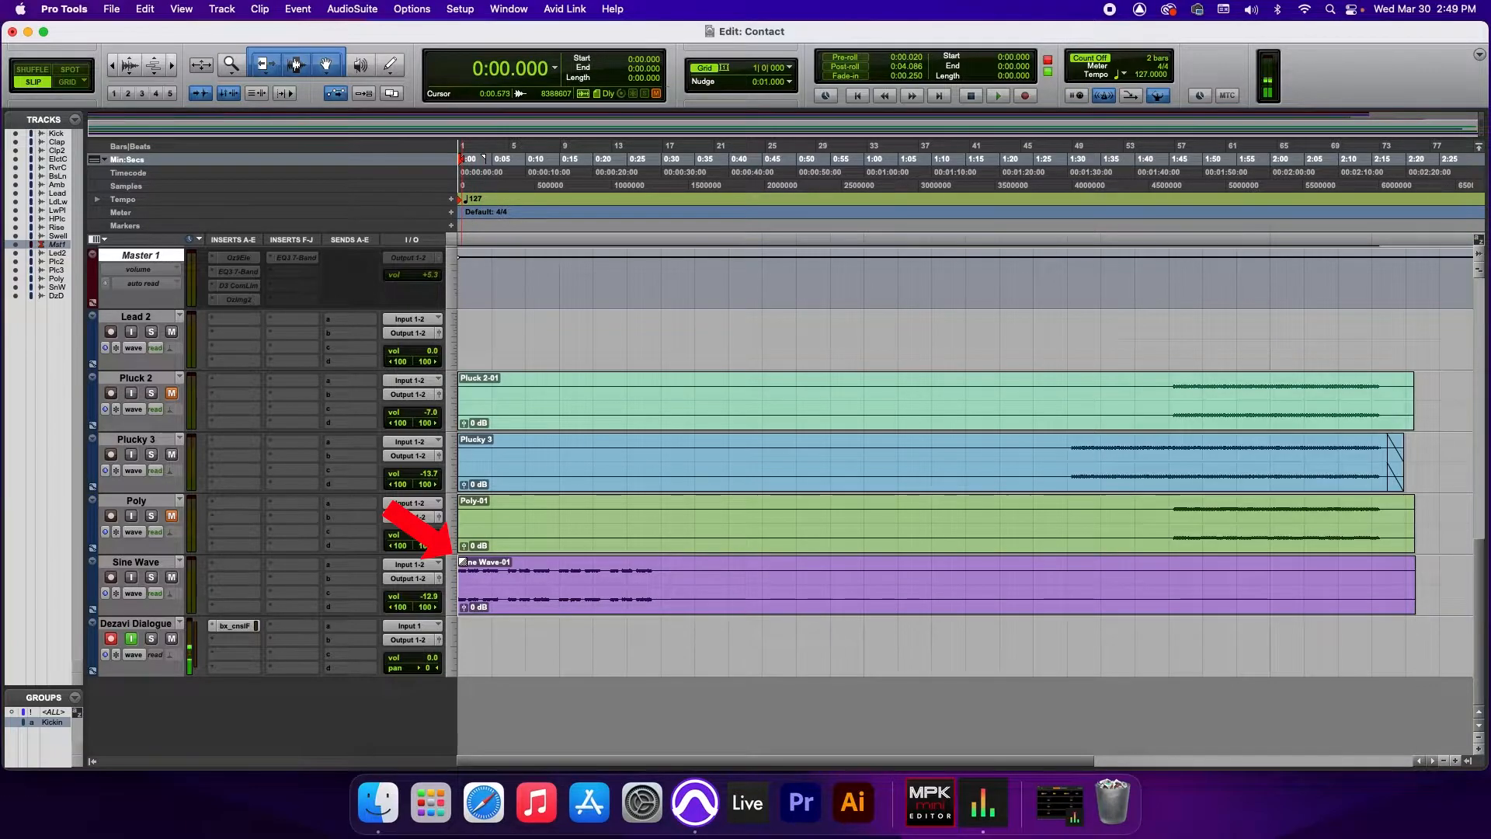
Add a fade-in of about 7.6 seconds and a fade-out of about 10 seconds to the Sine Wave clip.
{"action": "left_click_drag", "start_coordinate": [463, 560], "coordinate": [506, 571]}
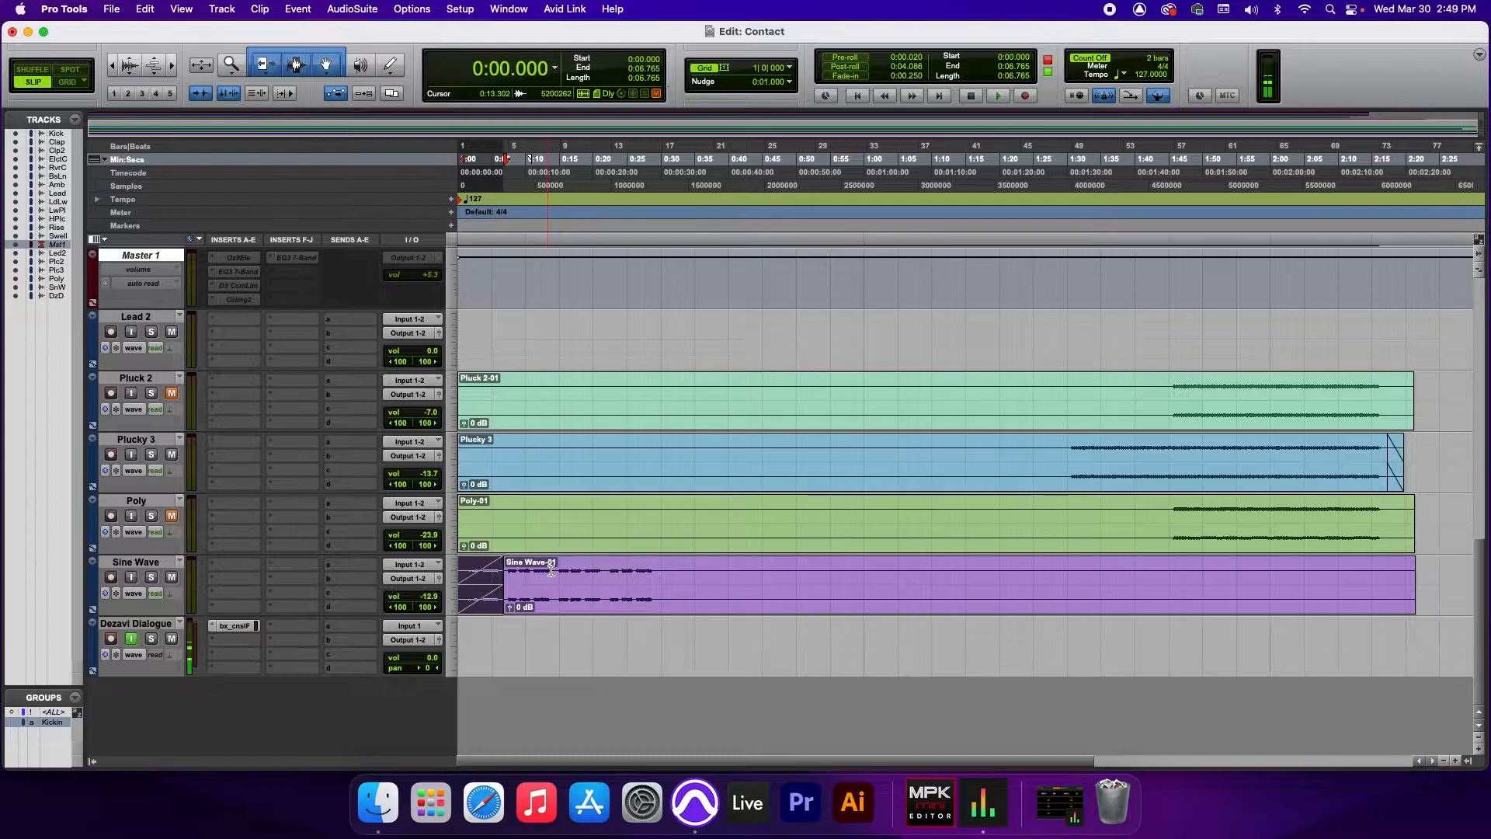
{"action": "left_click_drag", "start_coordinate": [1391, 569], "coordinate": [1351, 577]}
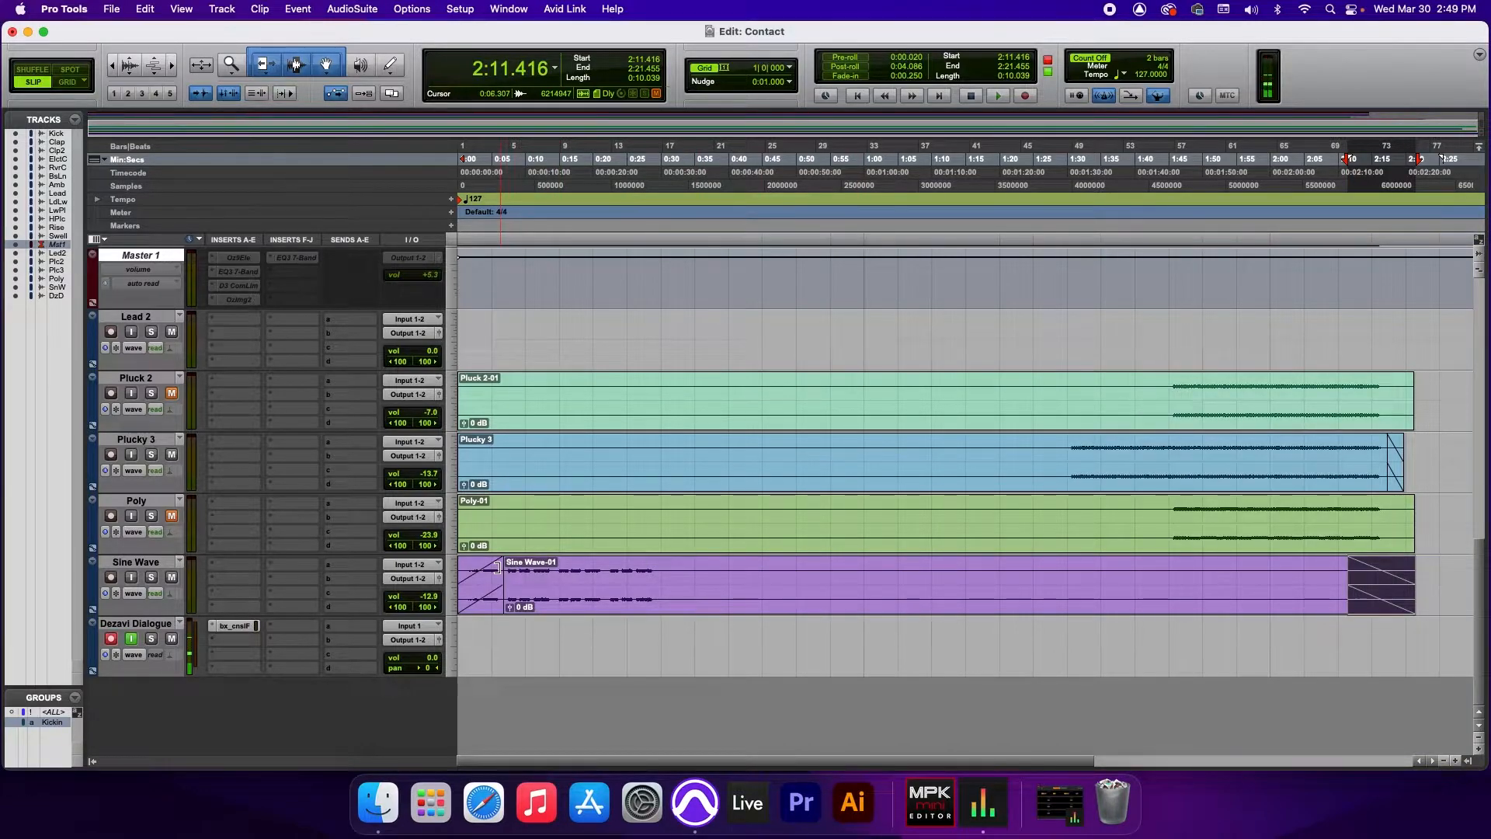
{"action": "left_click_drag", "start_coordinate": [462, 569], "coordinate": [509, 578]}
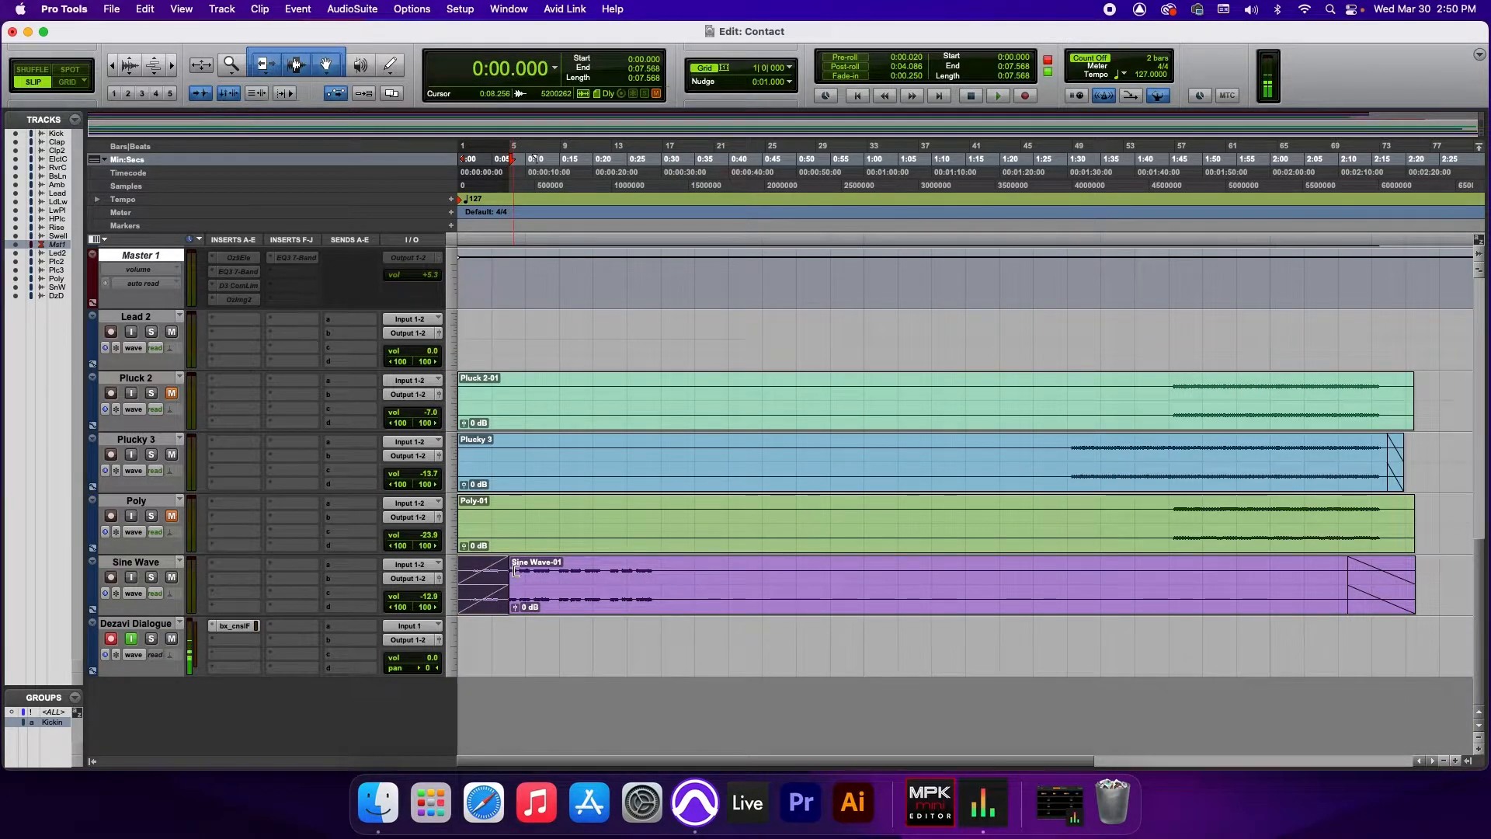
Reshape the Sine Wave clip's fade-in to a Standard, Equal Gain curve that rises slowly at first and steeply near its end.
{"action": "left_click_drag", "start_coordinate": [516, 571], "coordinate": [486, 573]}
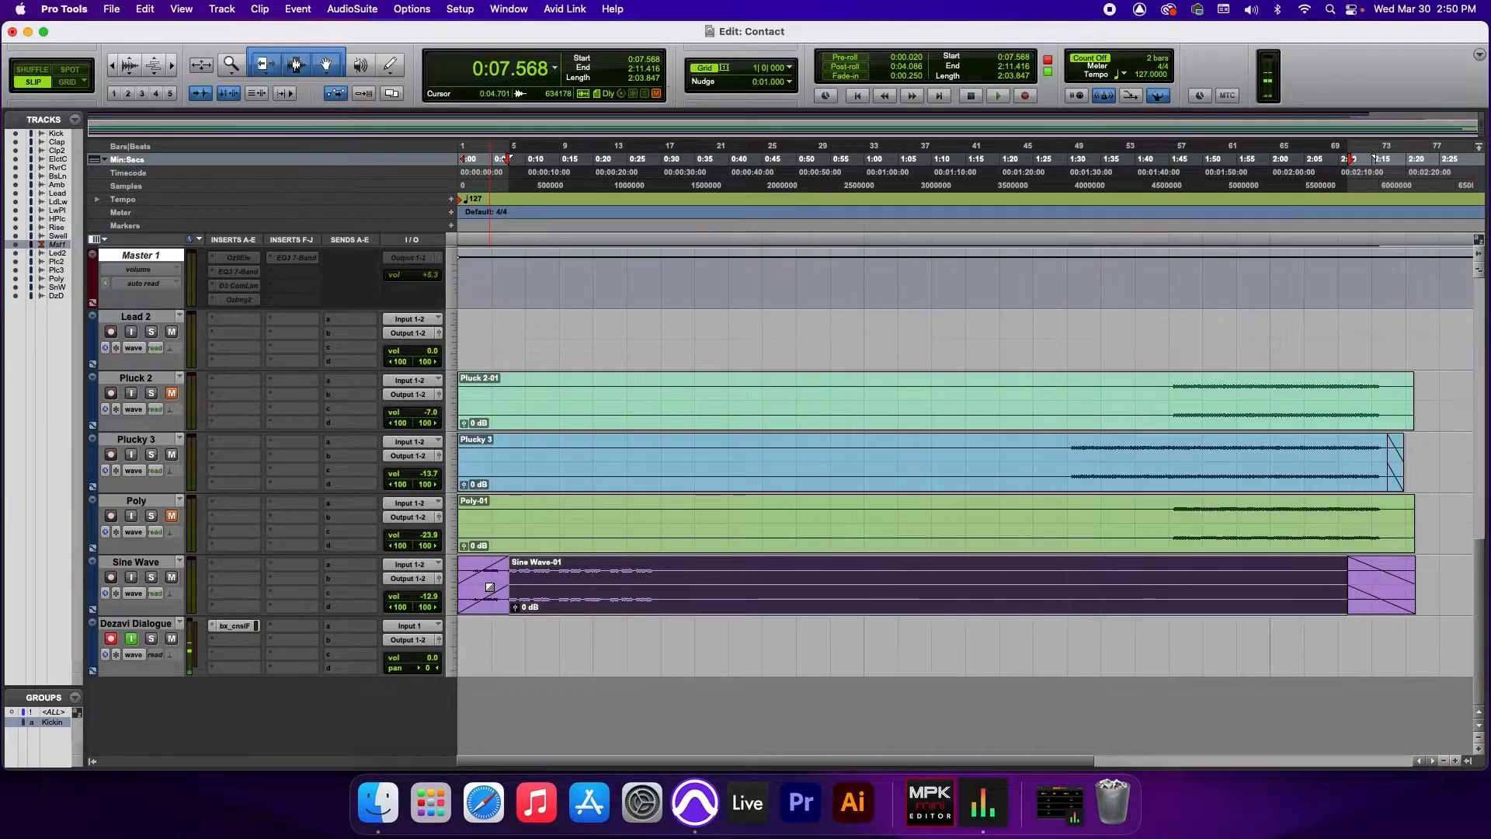
{"action": "left_click", "coordinate": [491, 602]}
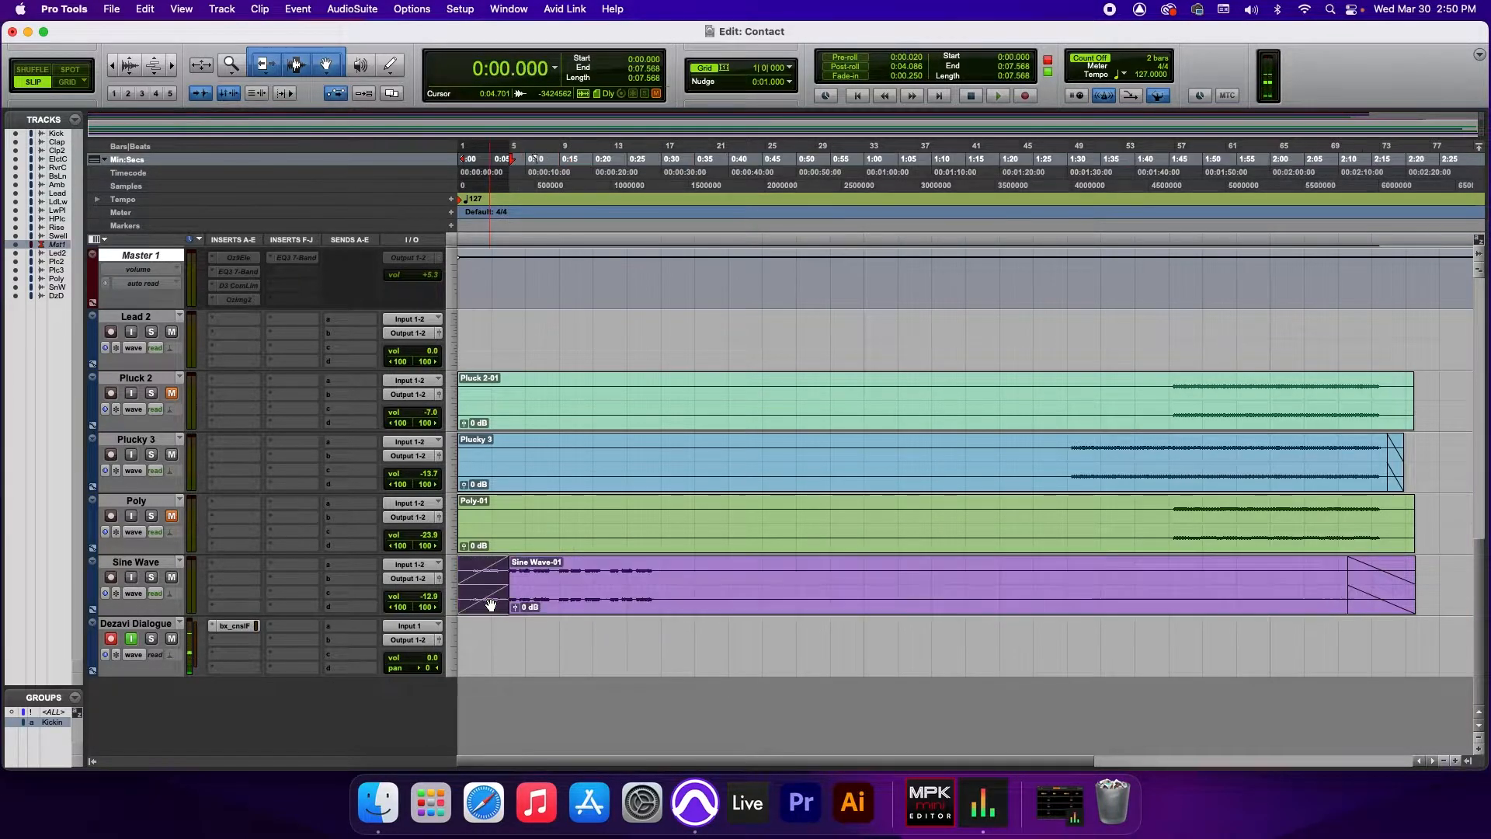
{"action": "key", "text": "super+f"}
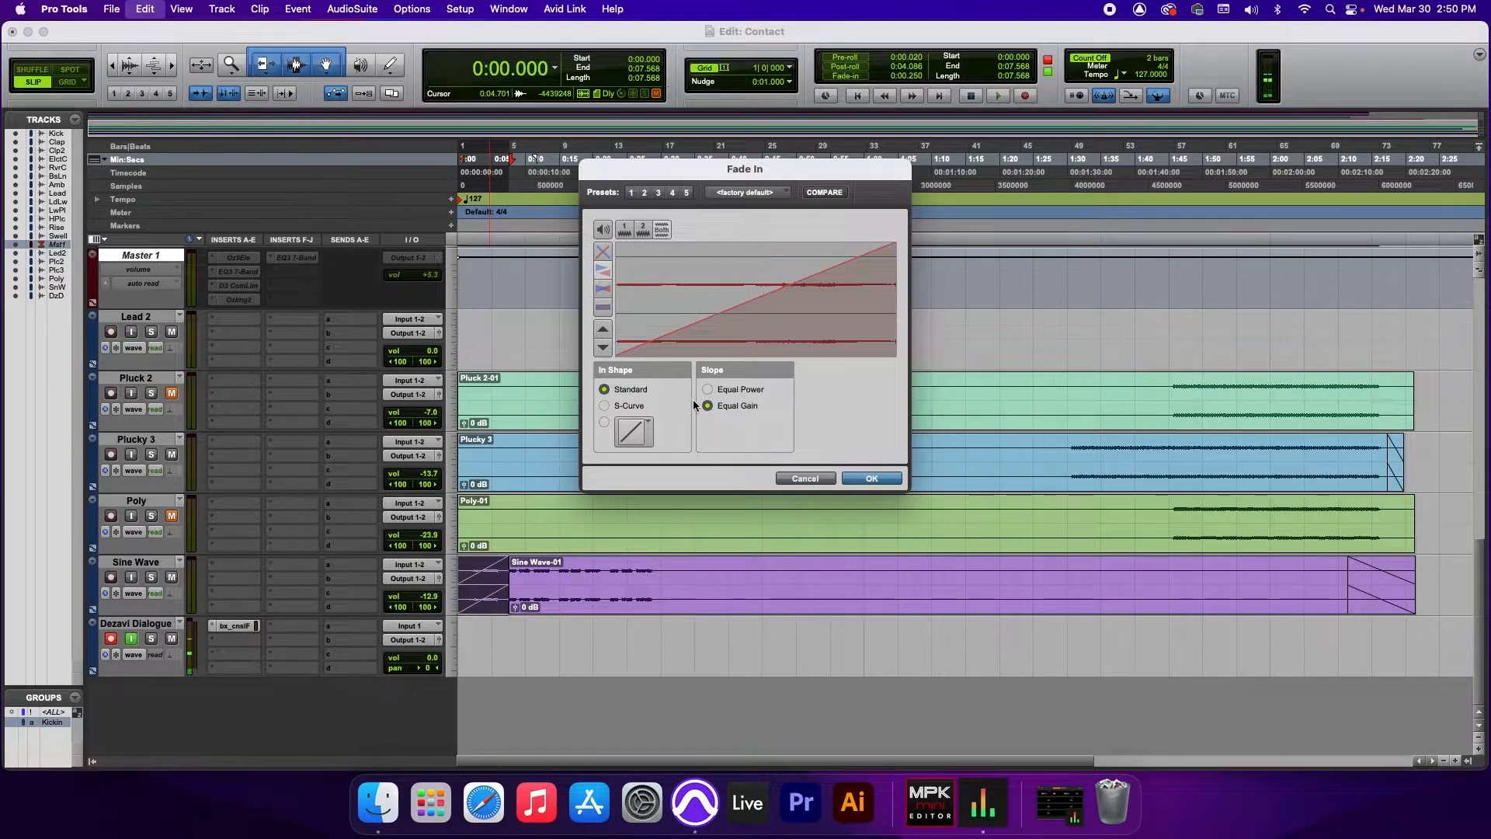
{"action": "left_click", "coordinate": [604, 406]}
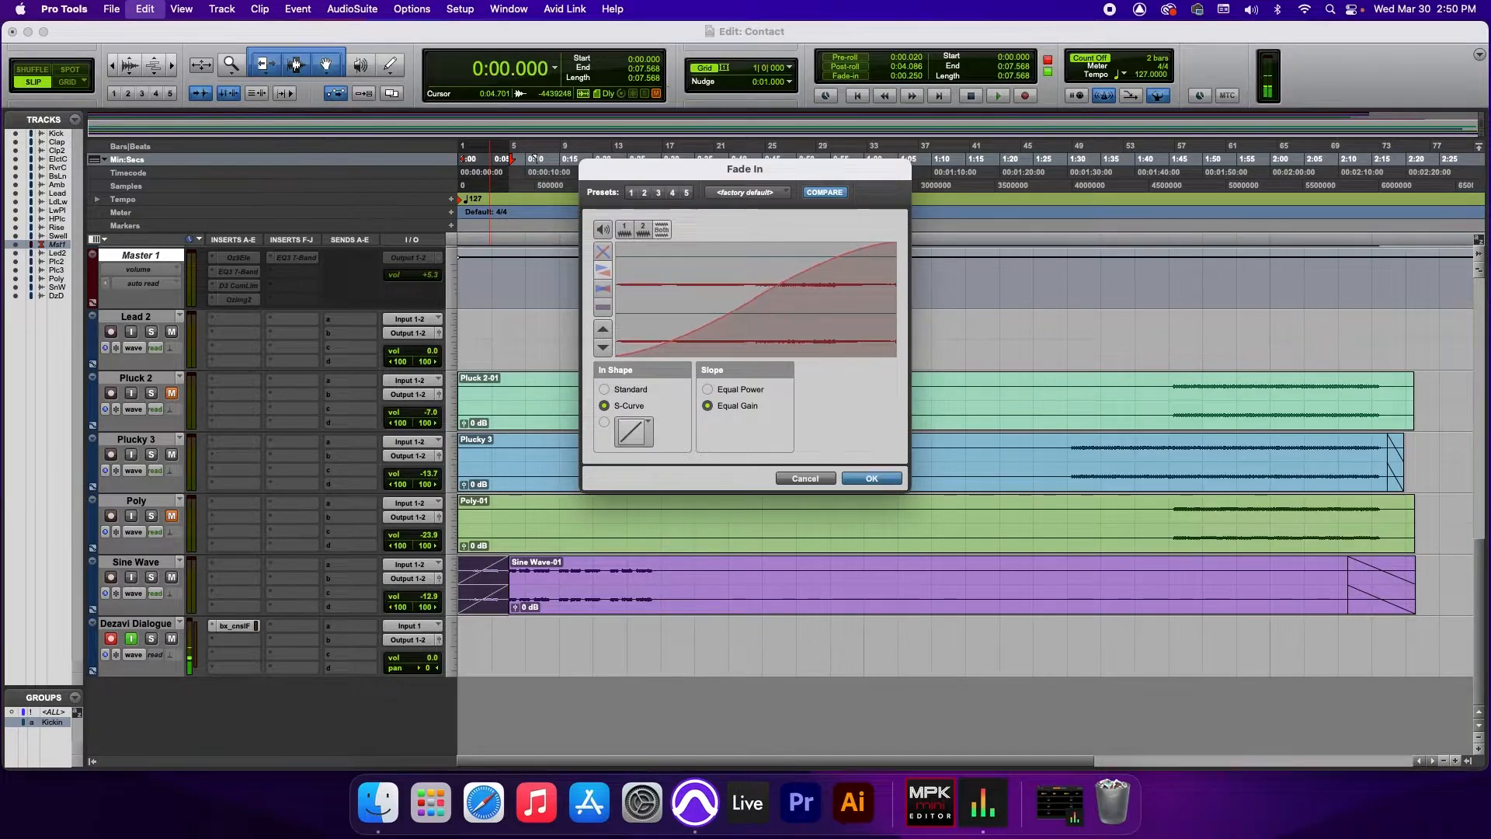
{"action": "left_click", "coordinate": [604, 389]}
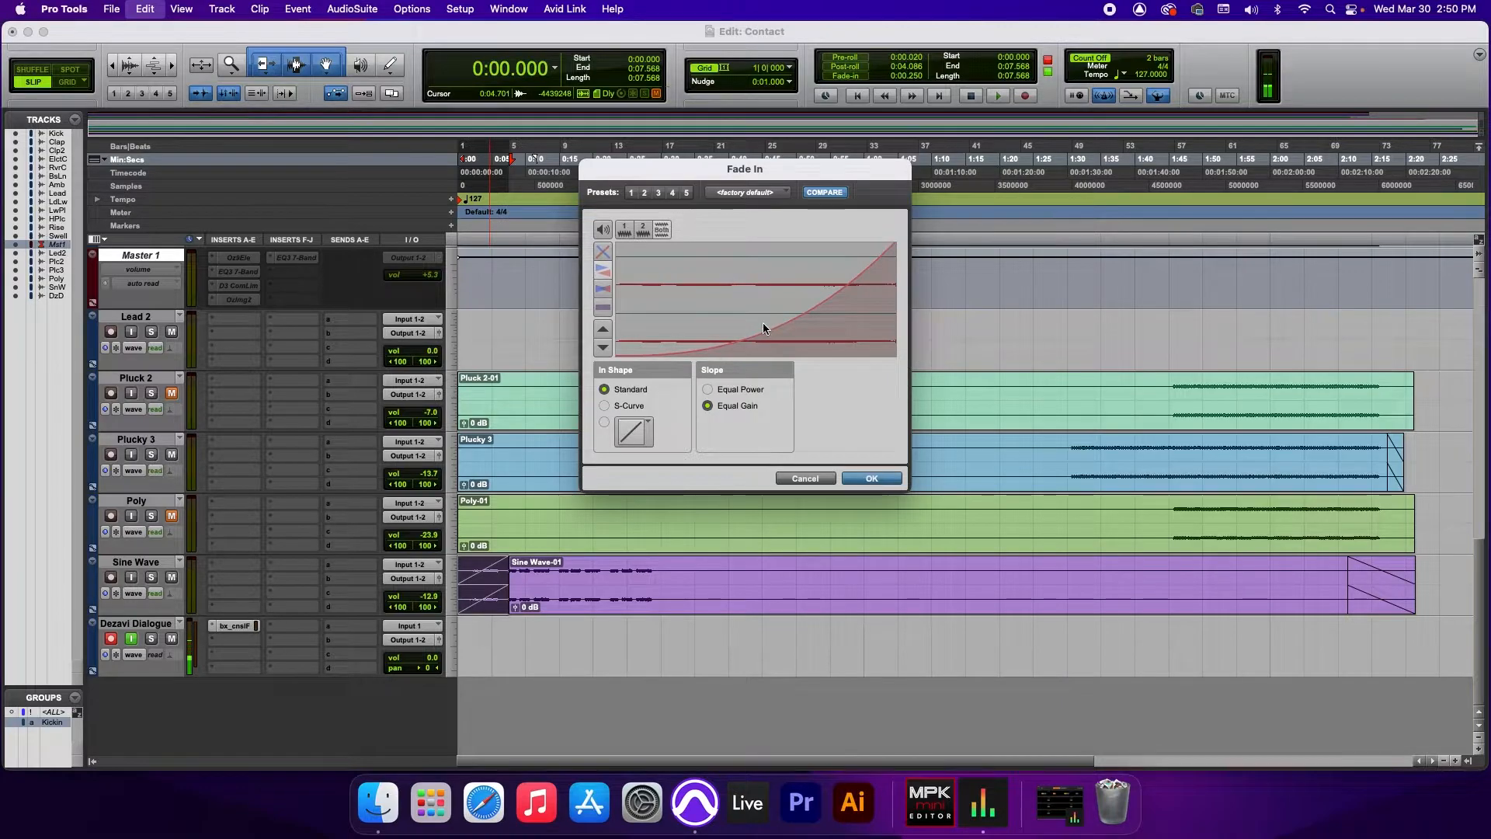
{"action": "left_click_drag", "start_coordinate": [755, 331], "coordinate": [756, 364]}
{"action": "left_click", "coordinate": [872, 478]}
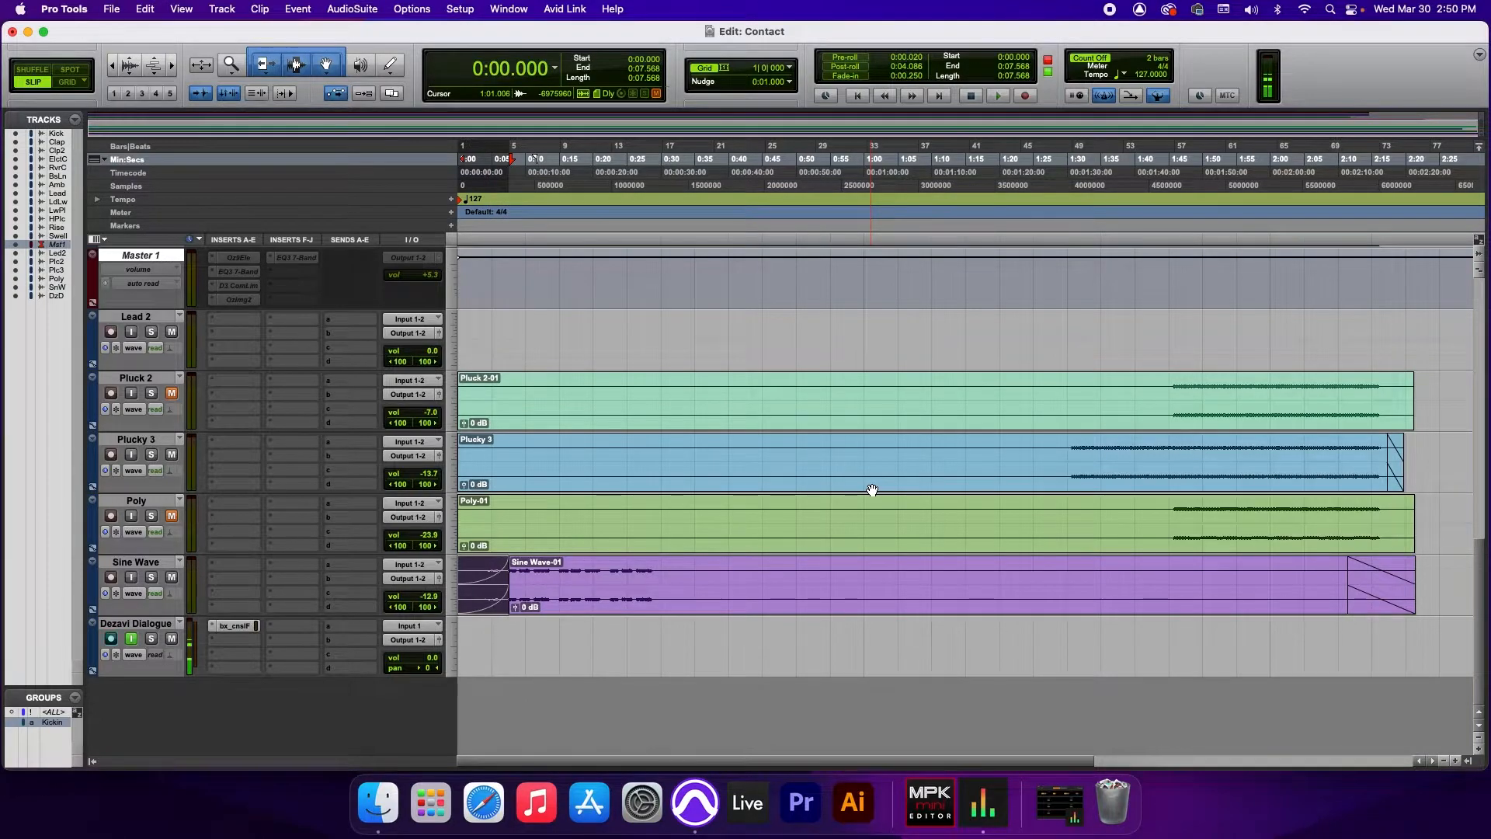
Play the session from the beginning to listen to the fade-in on the Sine Wave track.
{"action": "key", "text": "Return"}
{"action": "key", "text": "space"}
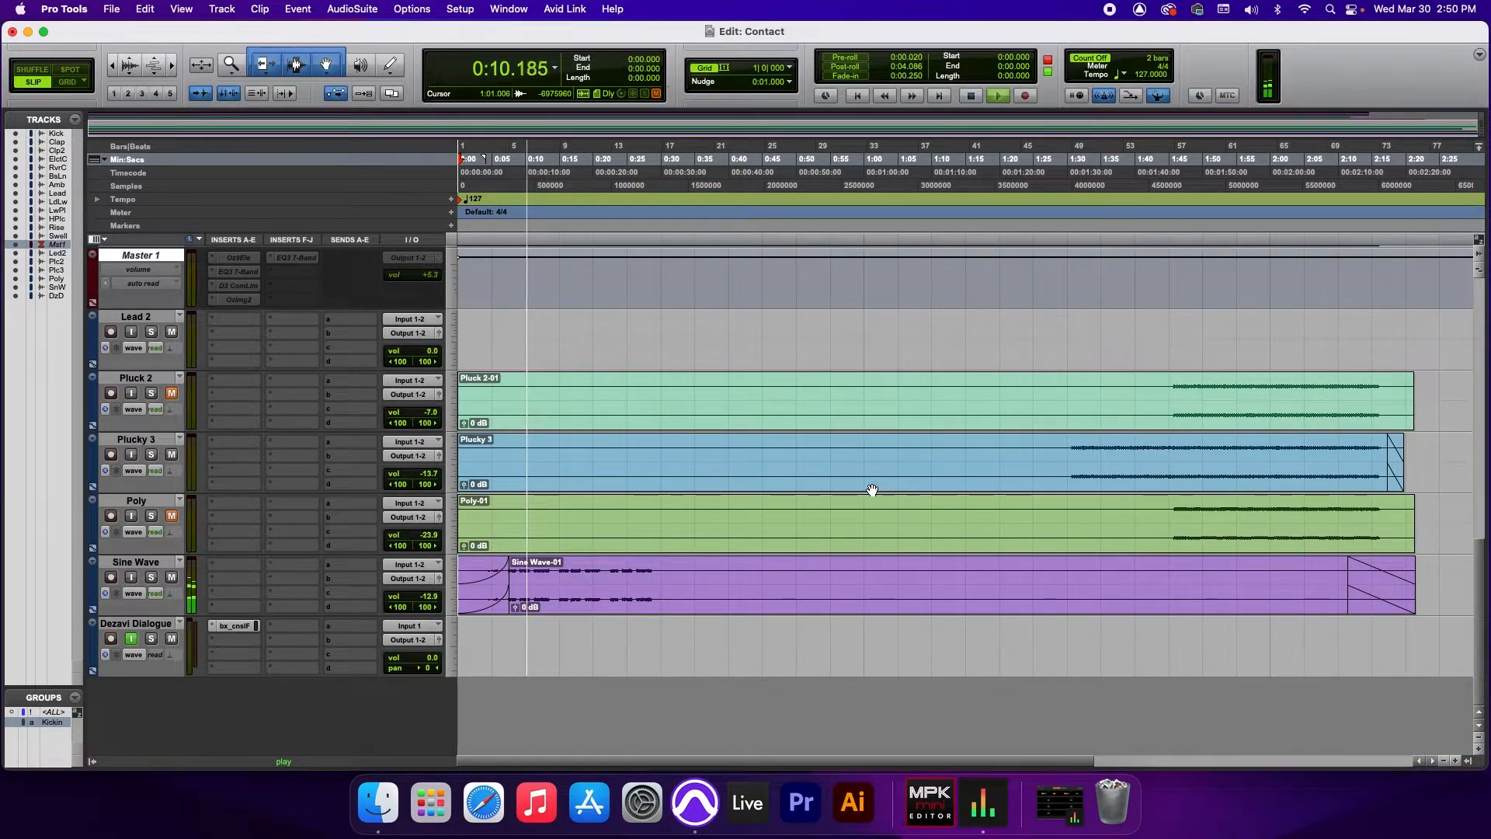
{"action": "key", "text": "space"}
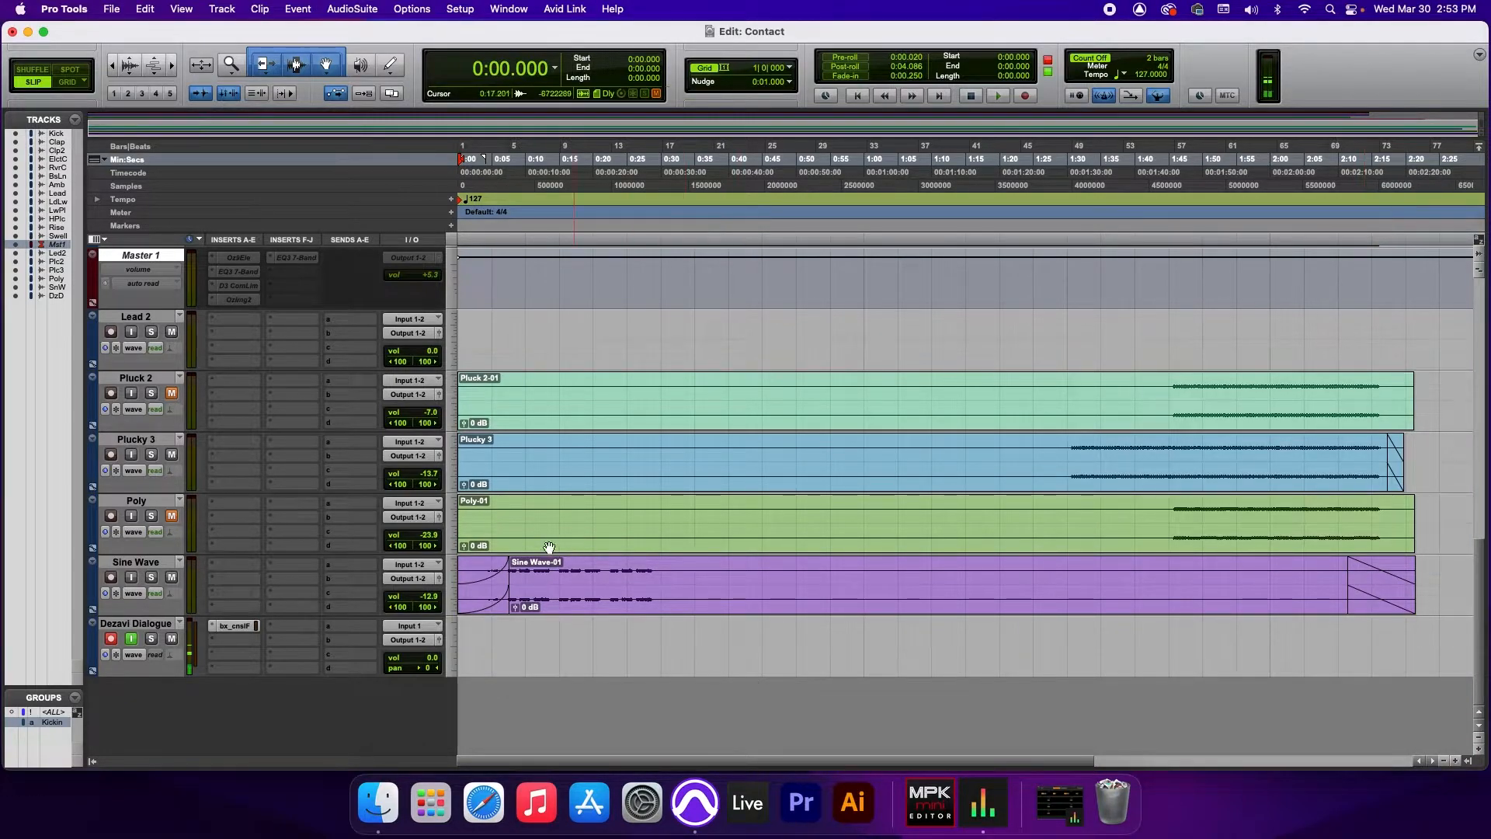
Delete the Sine Wave clip's fade-in and create an S-Curve, Equal Gain fade-in over about its first 14.9 seconds.
{"action": "left_click", "coordinate": [492, 603]}
{"action": "key", "text": "Delete"}
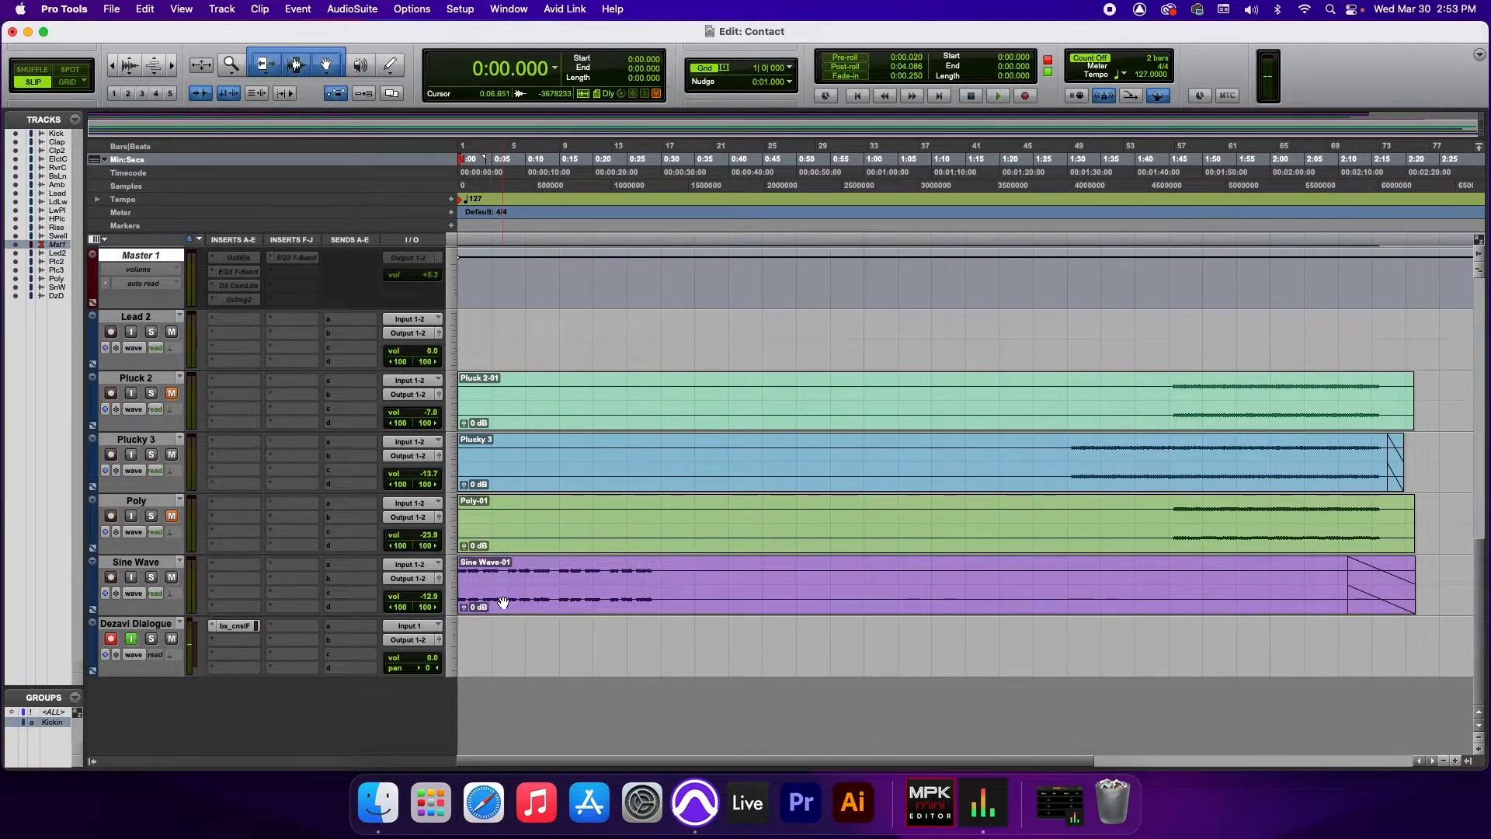
{"action": "left_click", "coordinate": [300, 70]}
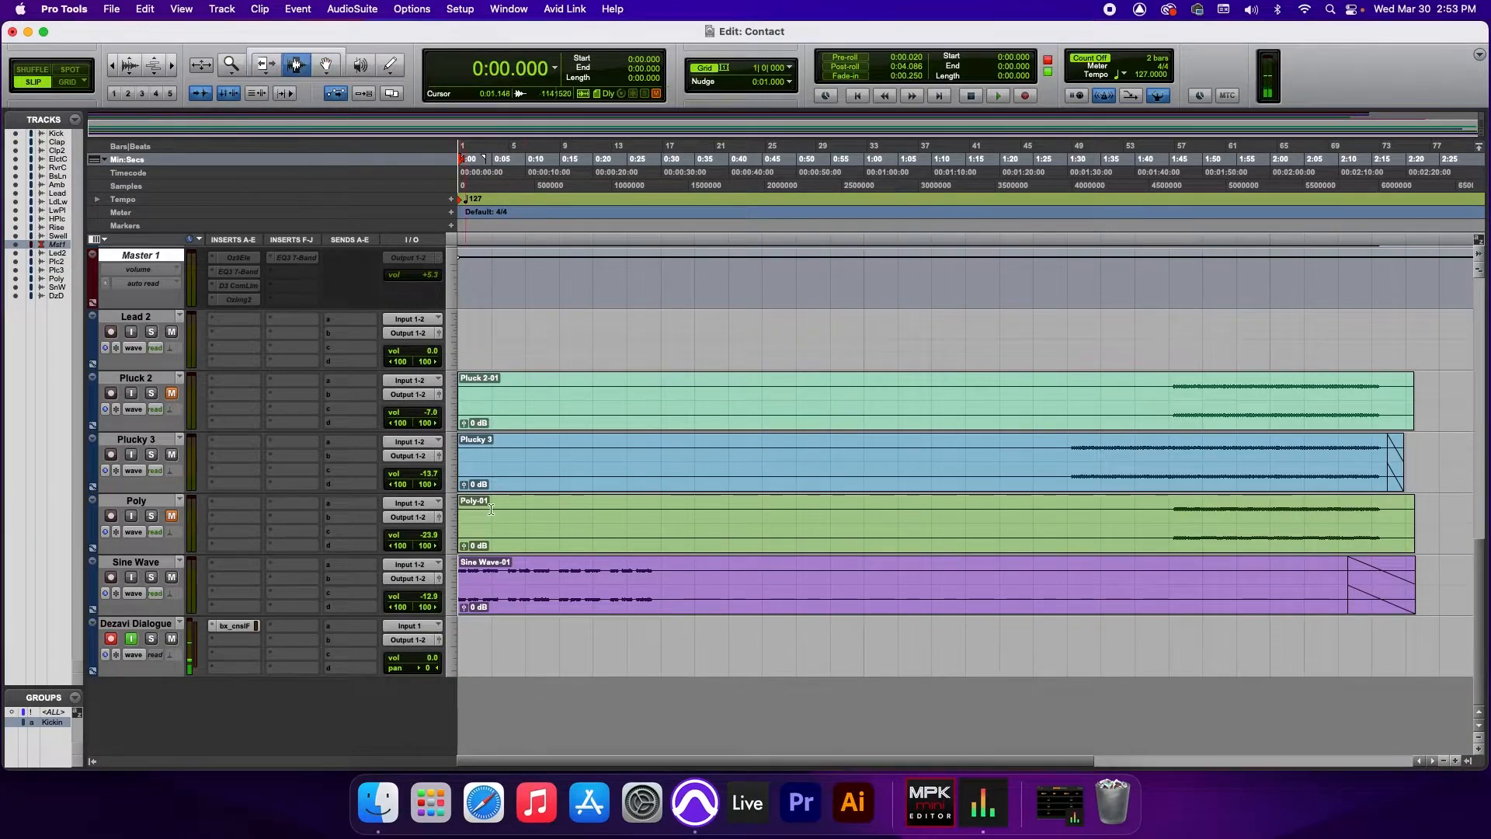
{"action": "left_click_drag", "start_coordinate": [525, 582], "coordinate": [461, 583]}
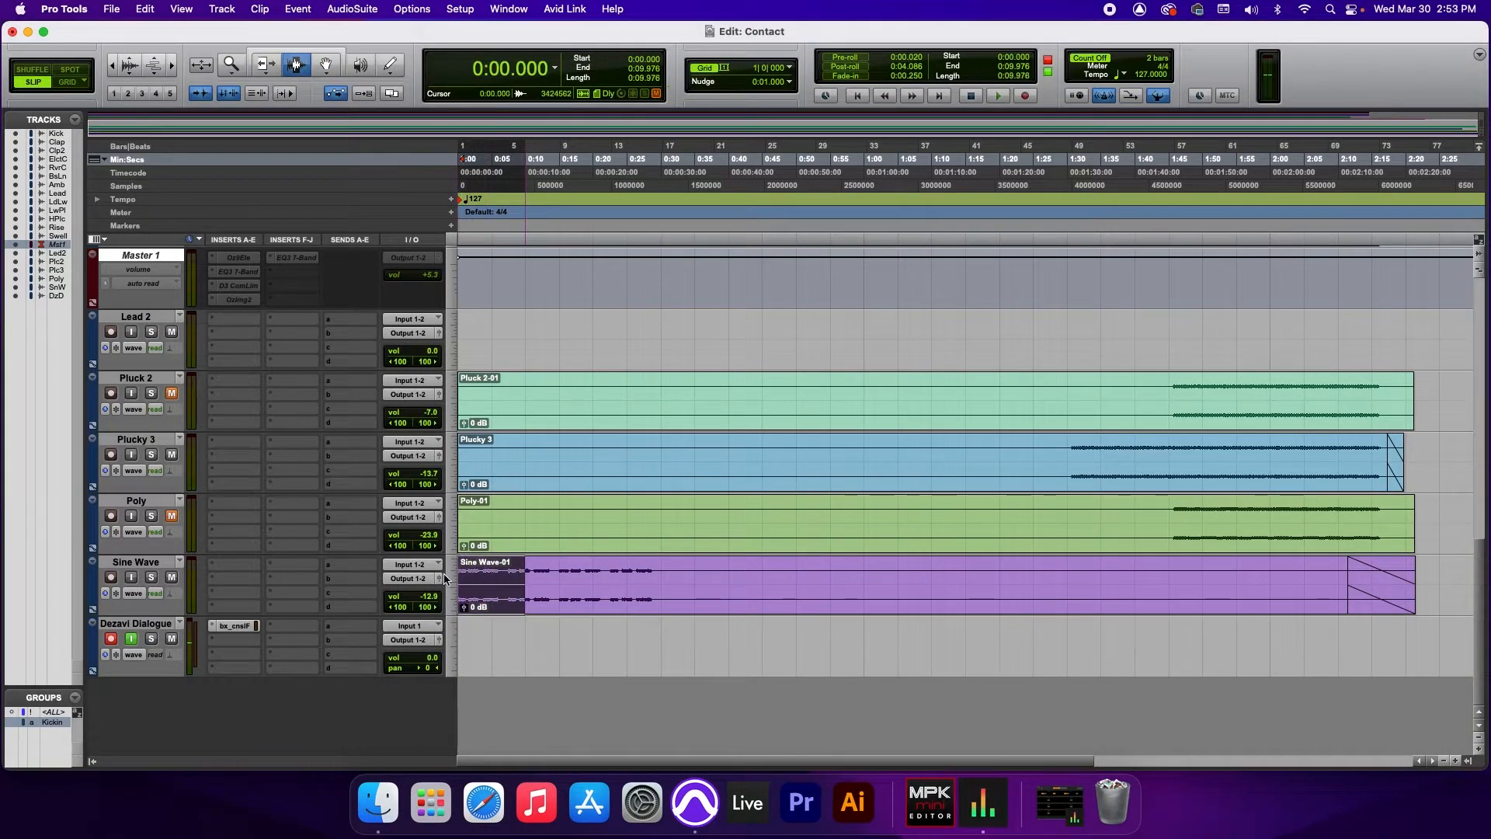
{"action": "left_click_drag", "start_coordinate": [558, 578], "coordinate": [430, 581]}
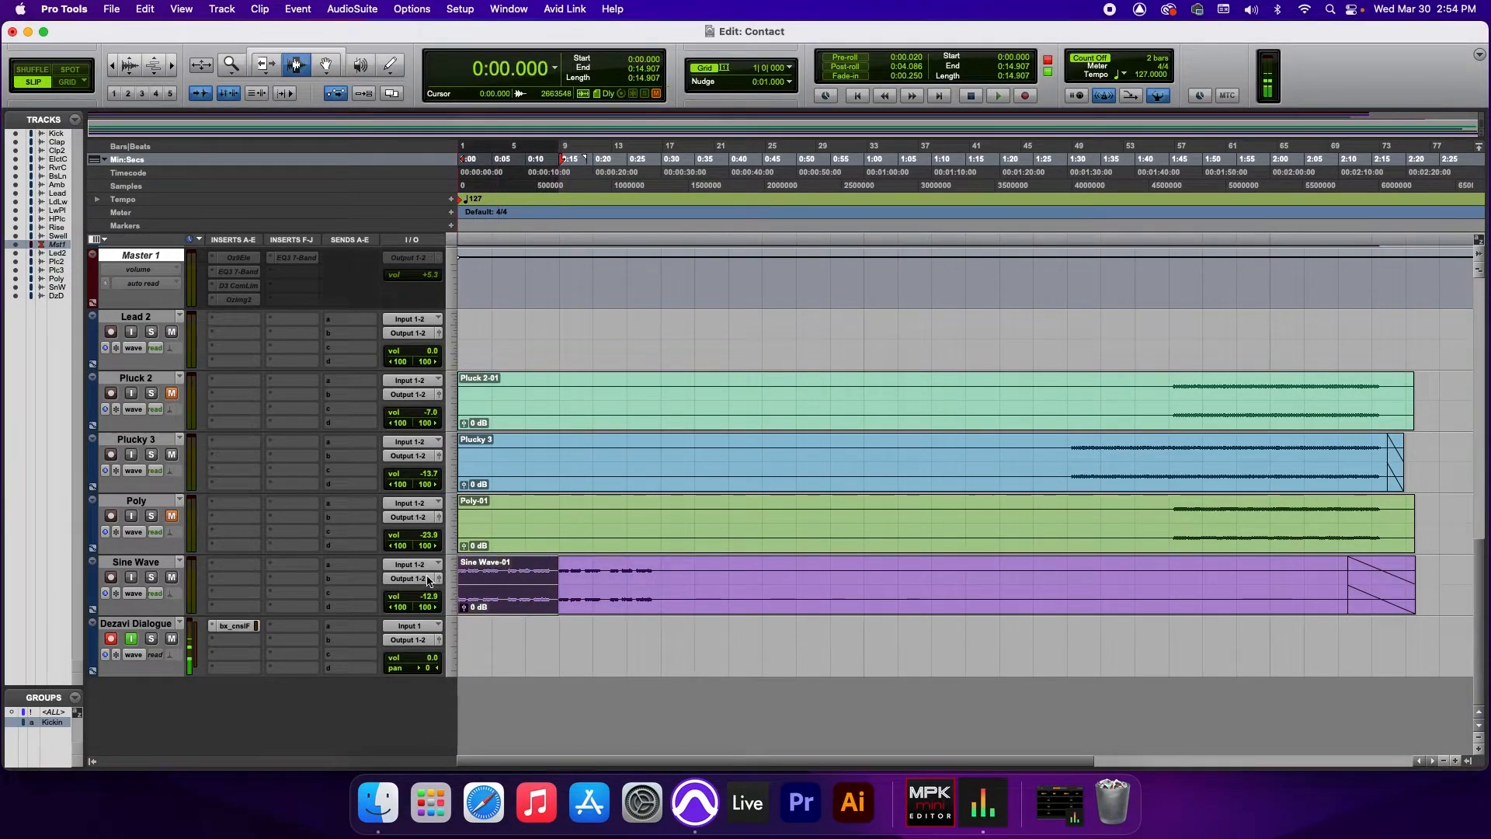
{"action": "key", "text": "super+f"}
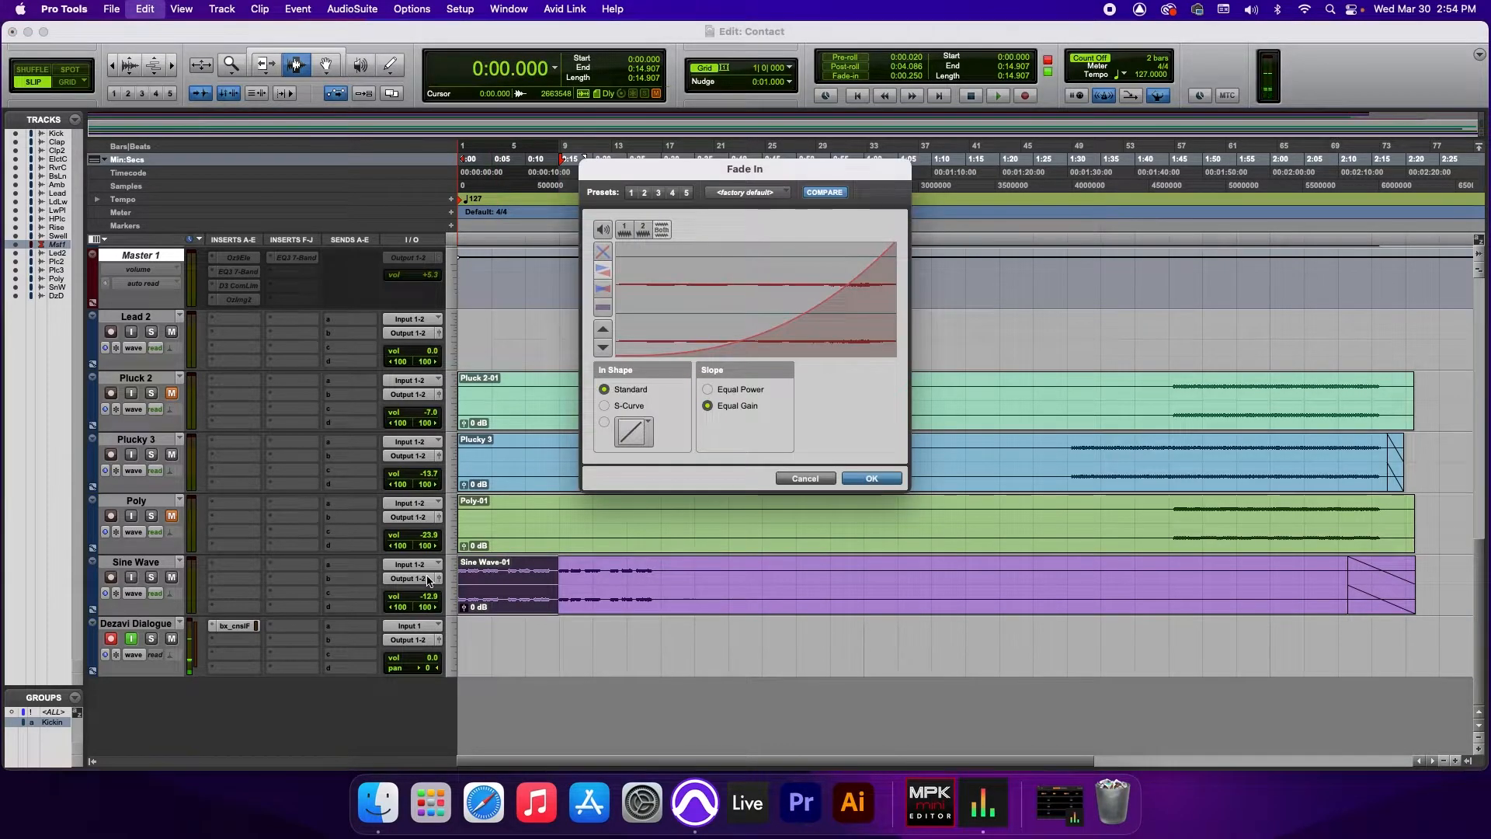
{"action": "left_click_drag", "start_coordinate": [694, 280], "coordinate": [740, 375]}
{"action": "left_click", "coordinate": [604, 405]}
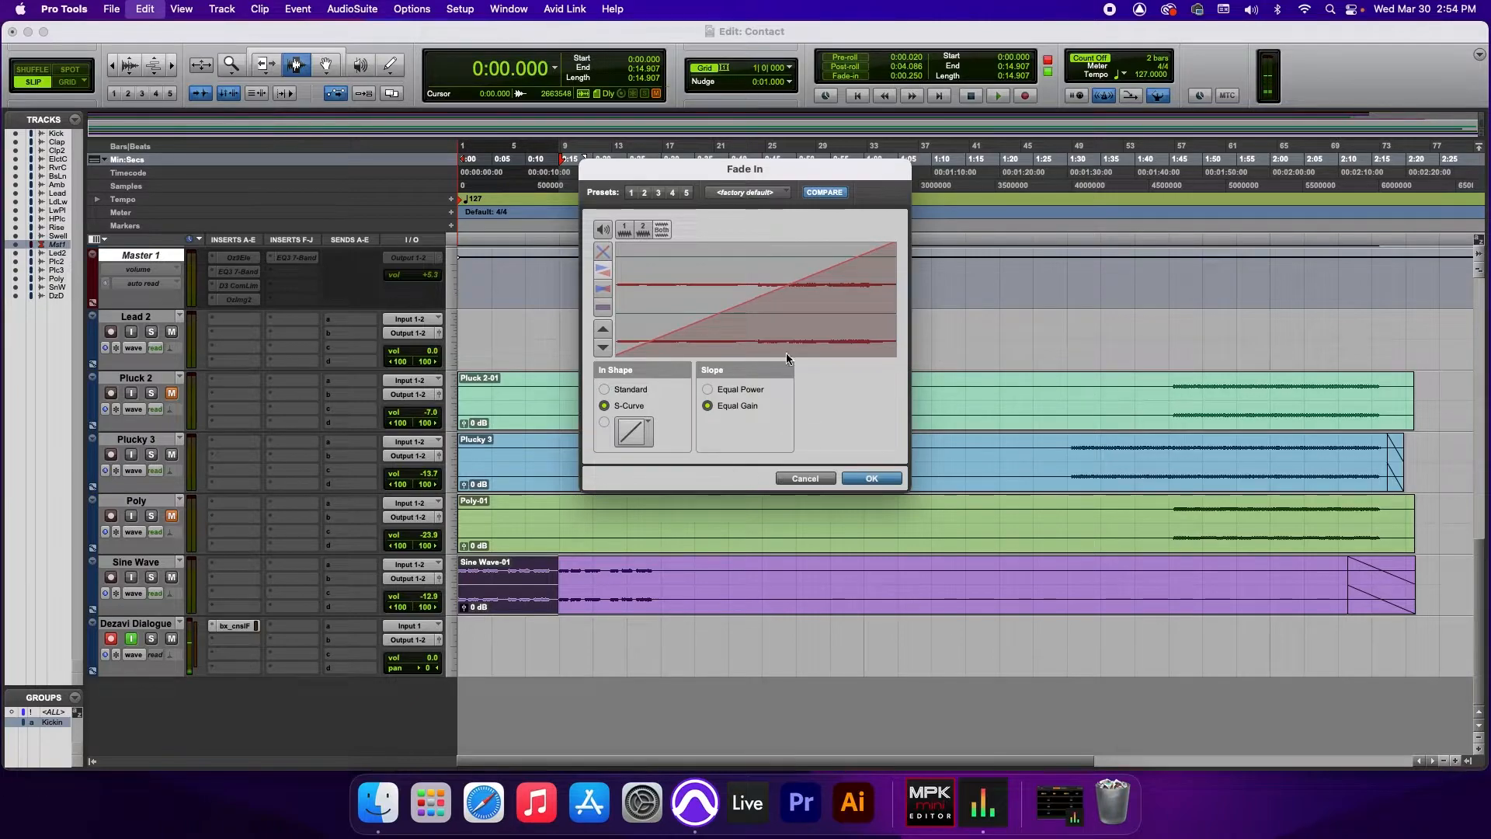
{"action": "left_click", "coordinate": [871, 479]}
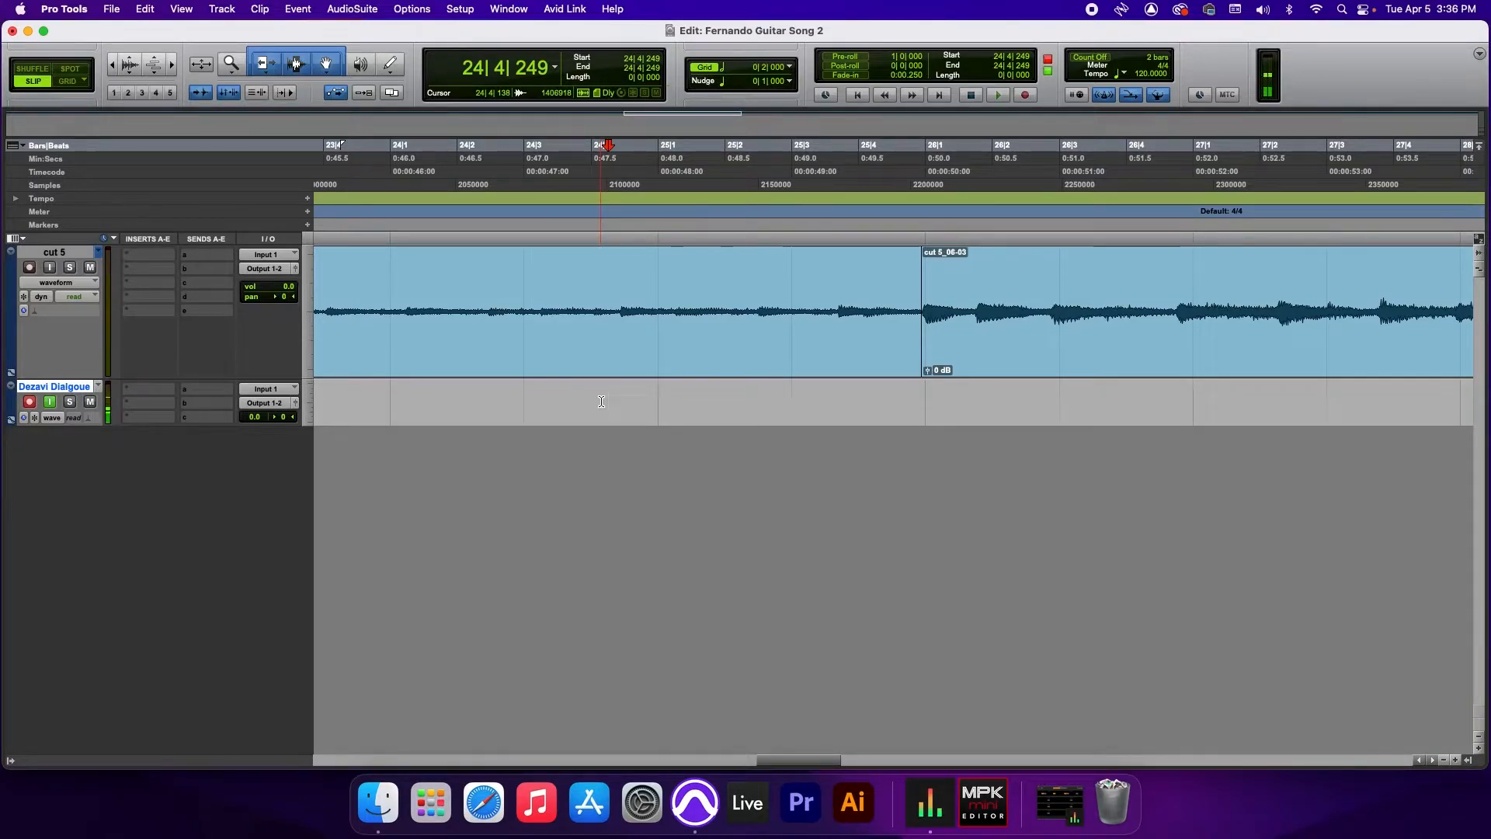
Listen across the cut between the two clips on the cut 5 track, starting from bar 24 beat 4 and from bar 25 beat 2.
{"action": "left_click", "coordinate": [658, 366]}
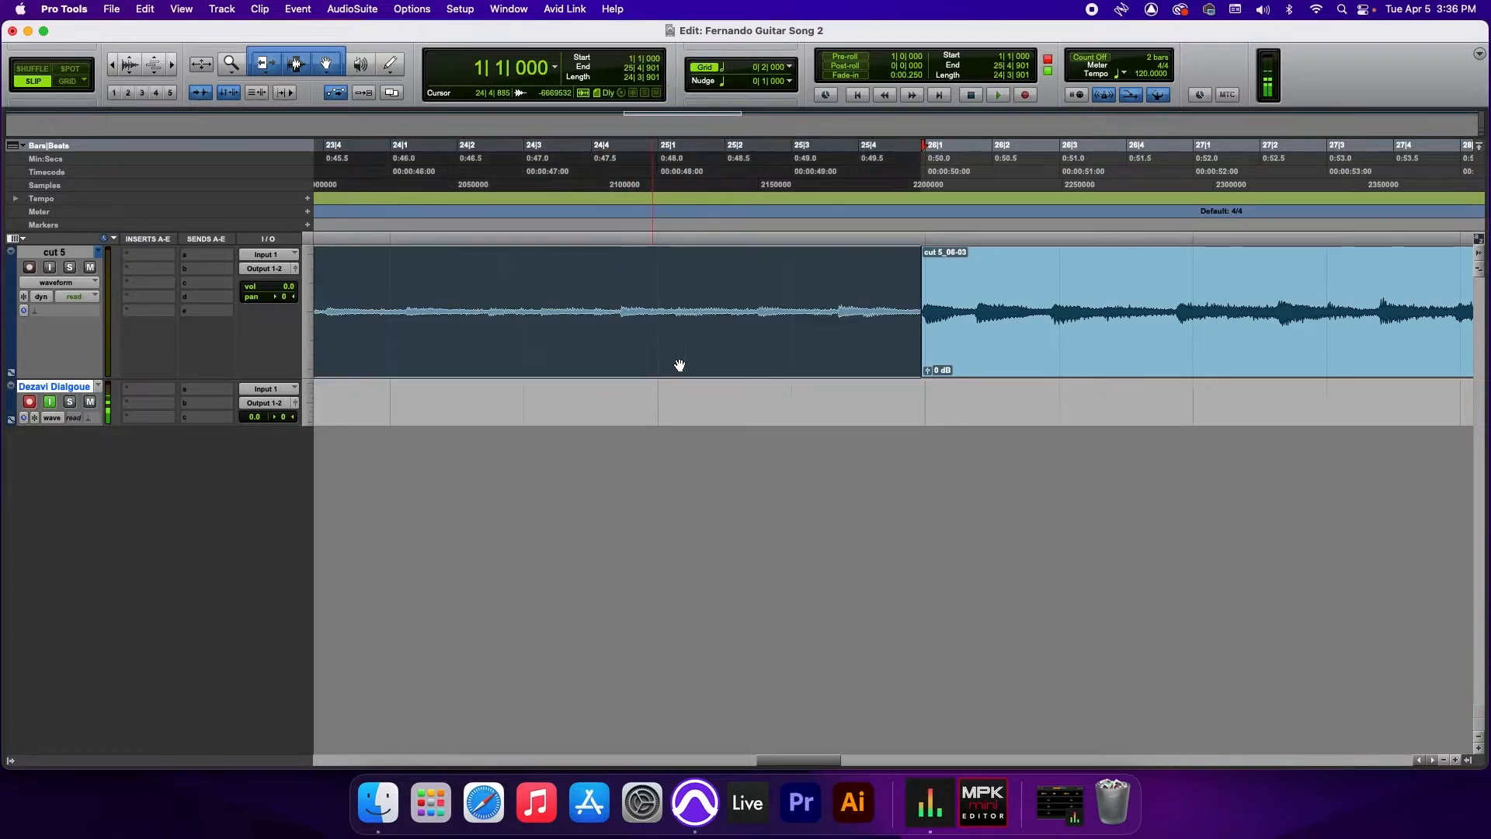
{"action": "left_click", "coordinate": [1014, 346]}
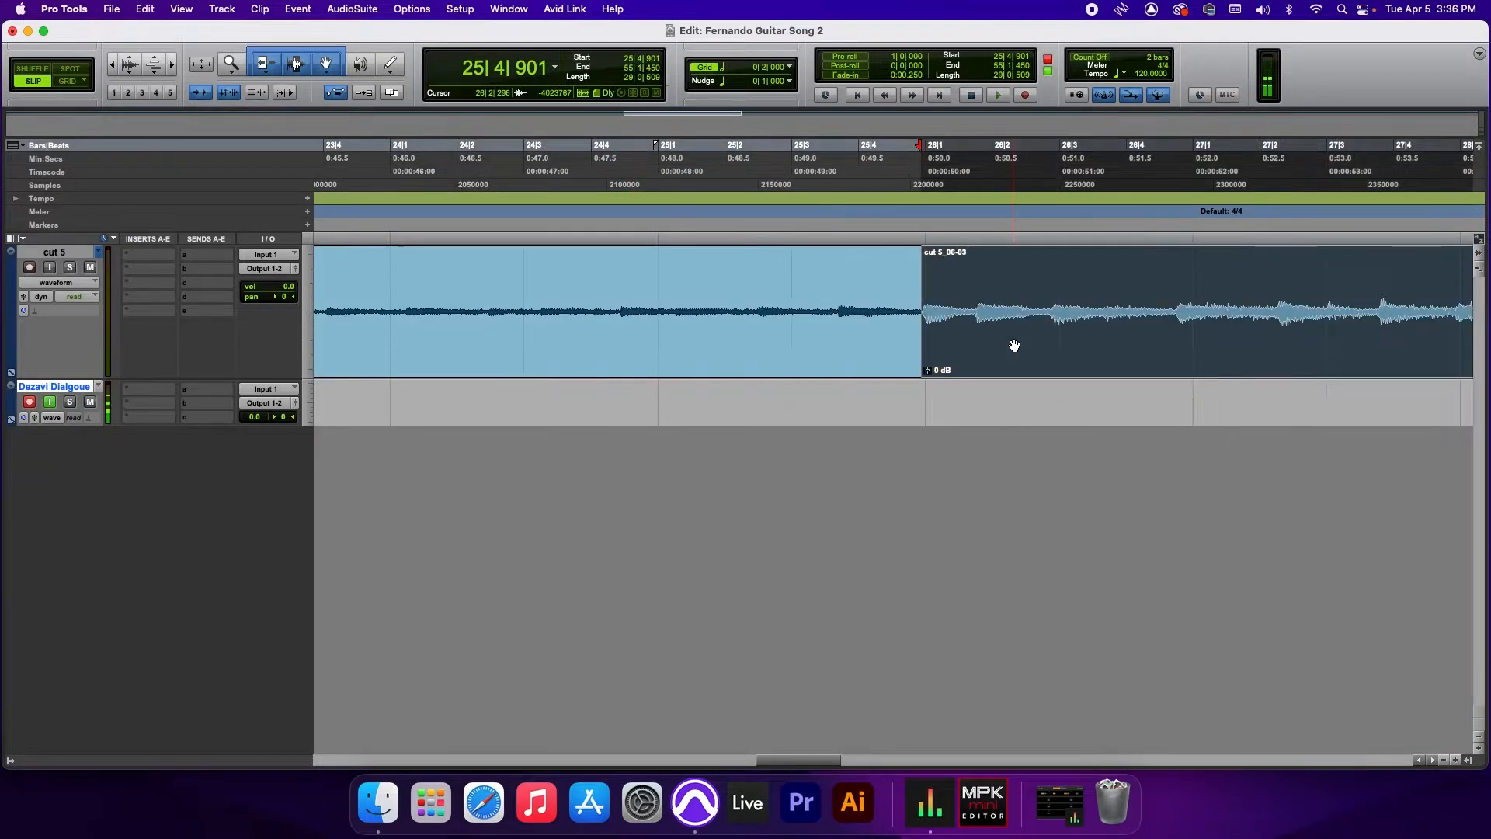
{"action": "left_click", "coordinate": [624, 388]}
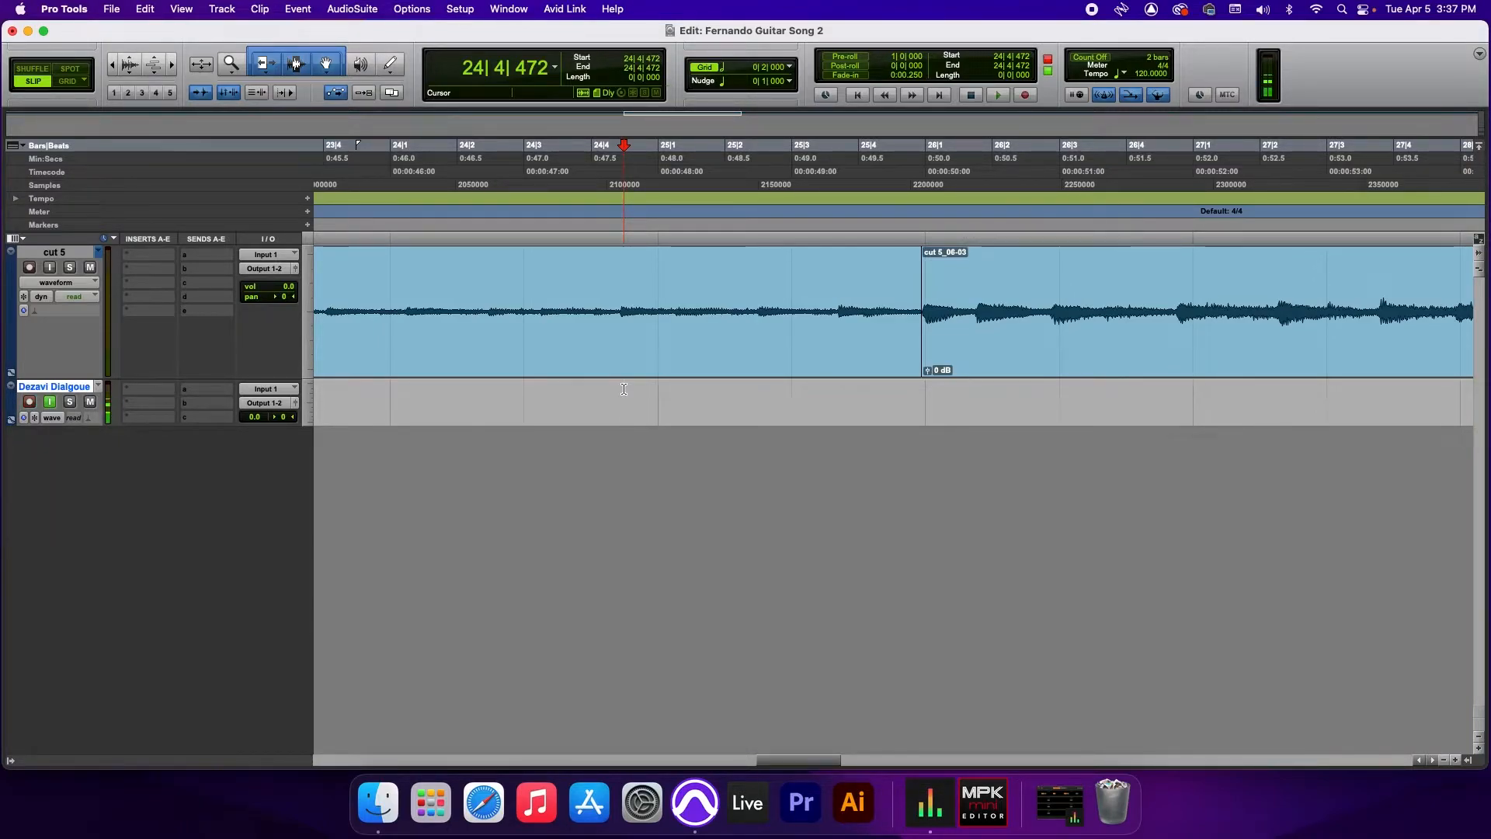
{"action": "key", "text": "space"}
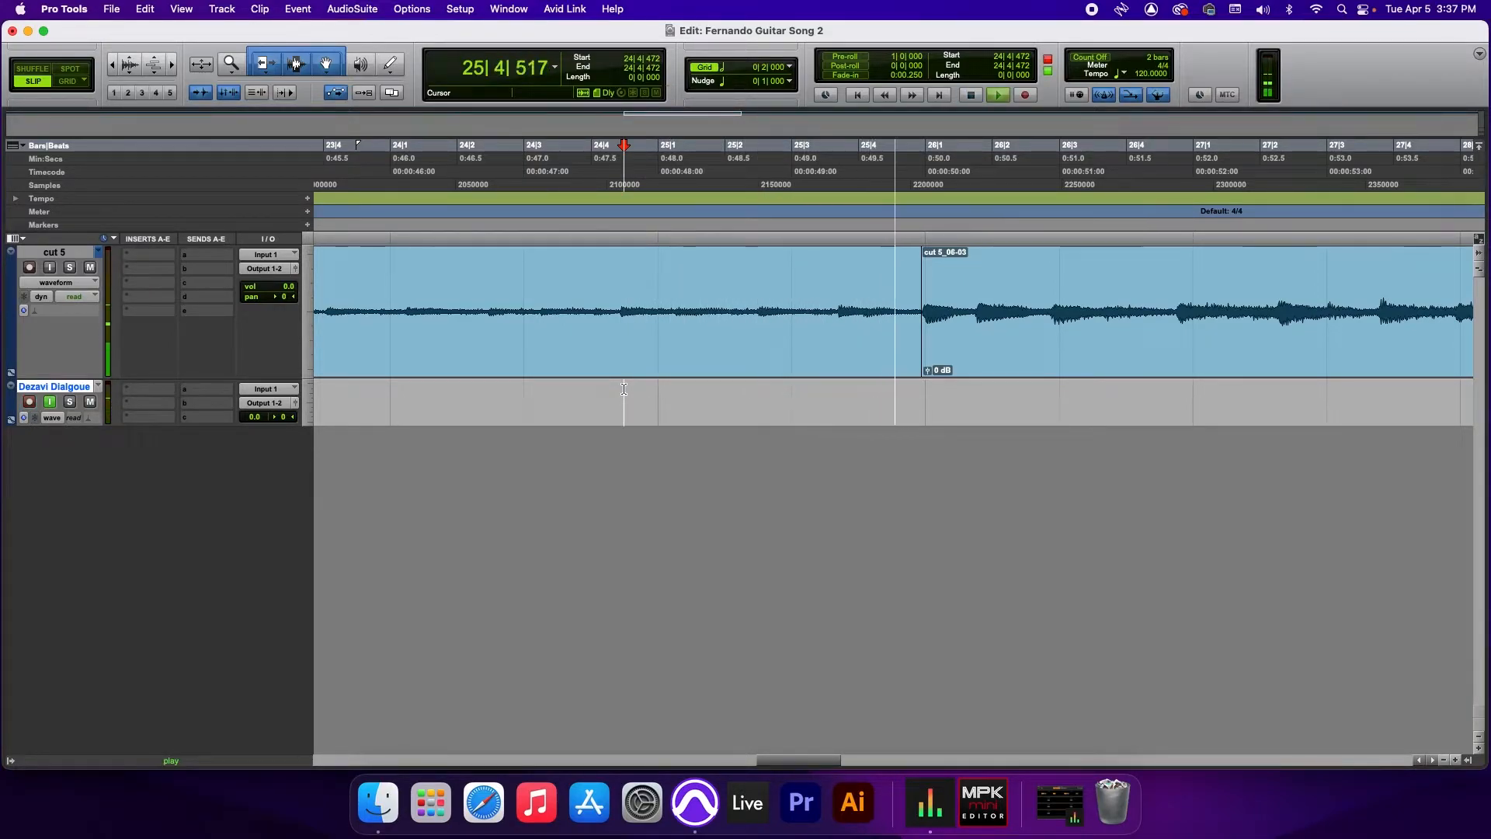
{"action": "key", "text": "space"}
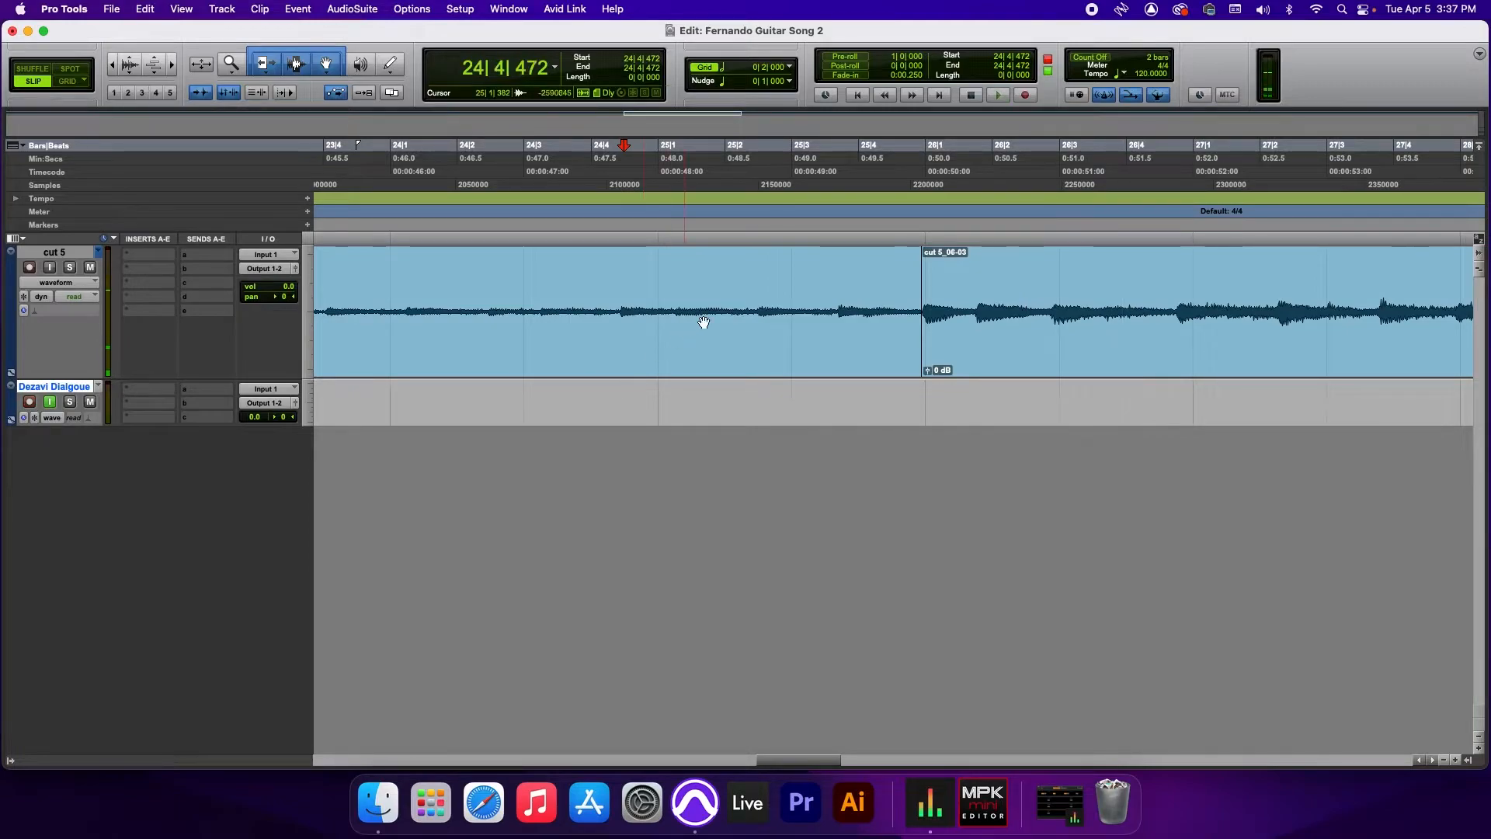
{"action": "left_click", "coordinate": [754, 293]}
{"action": "key", "text": "space"}
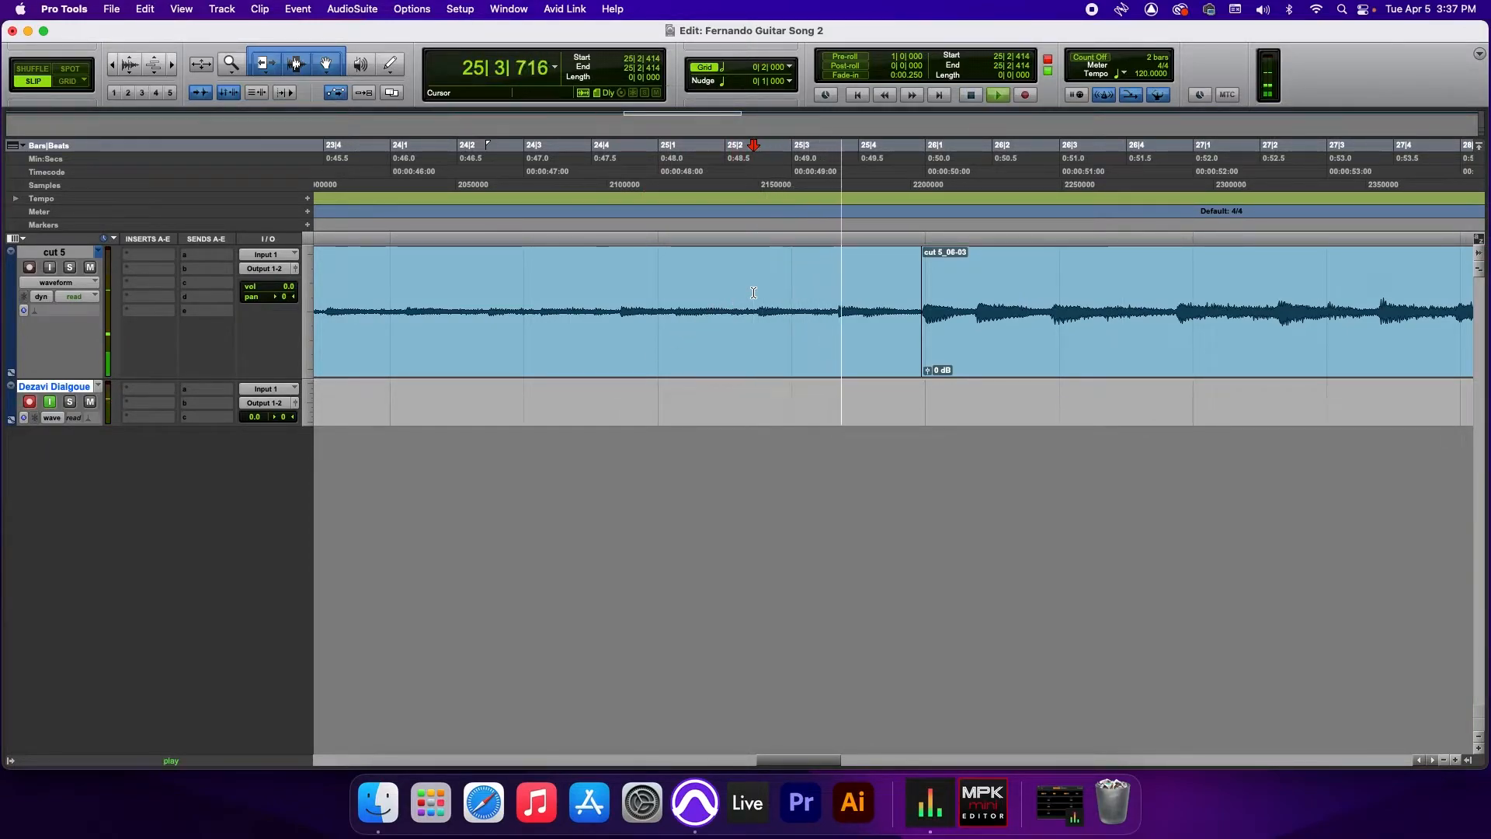
{"action": "key", "text": "space"}
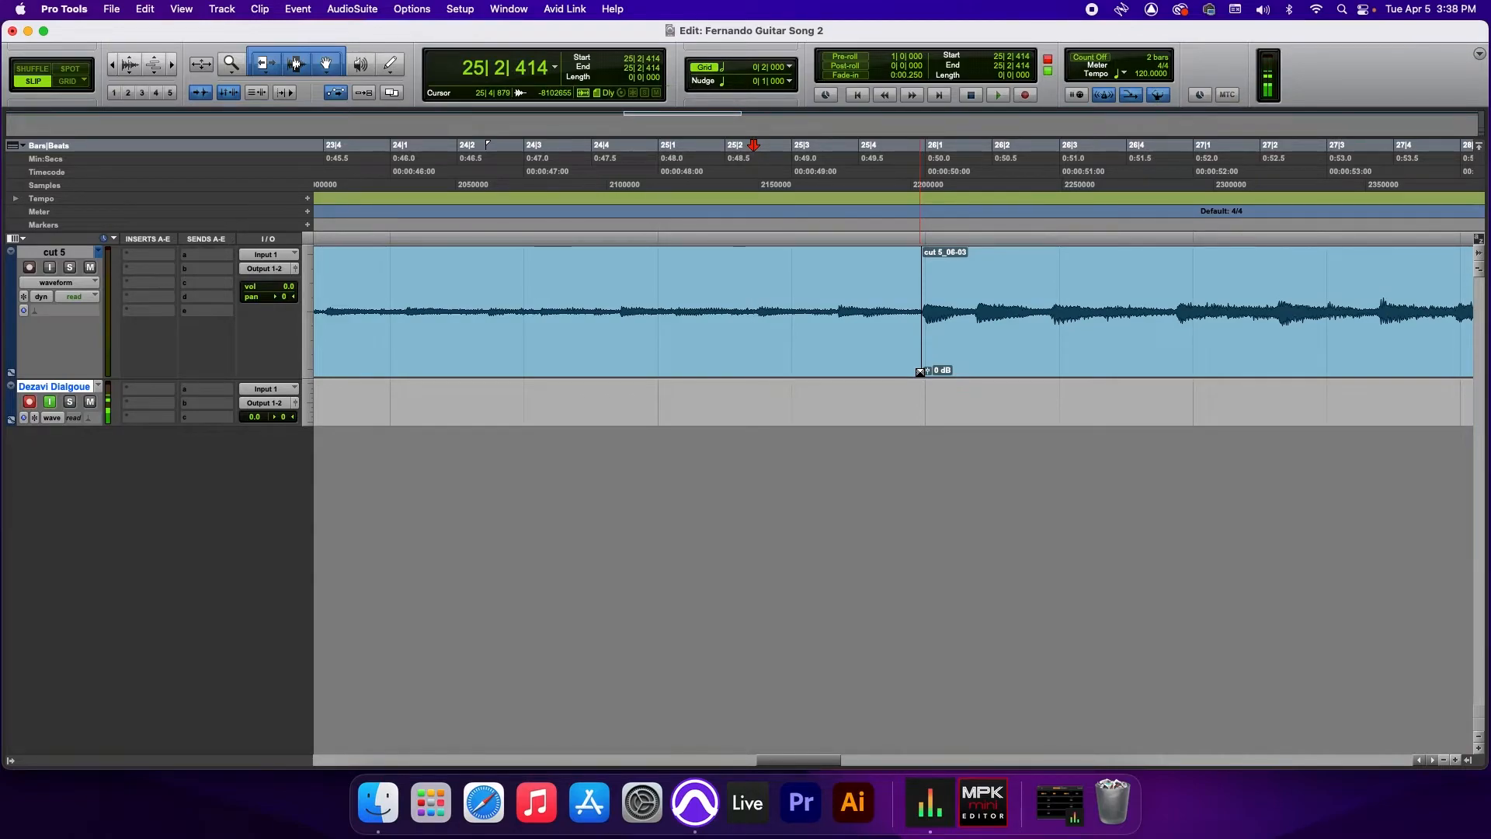
Create a crossfade about 134 ticks long where the two cut 5 clips meet and audition it from bar 24 beat 4.
{"action": "left_click_drag", "start_coordinate": [920, 372], "coordinate": [919, 372]}
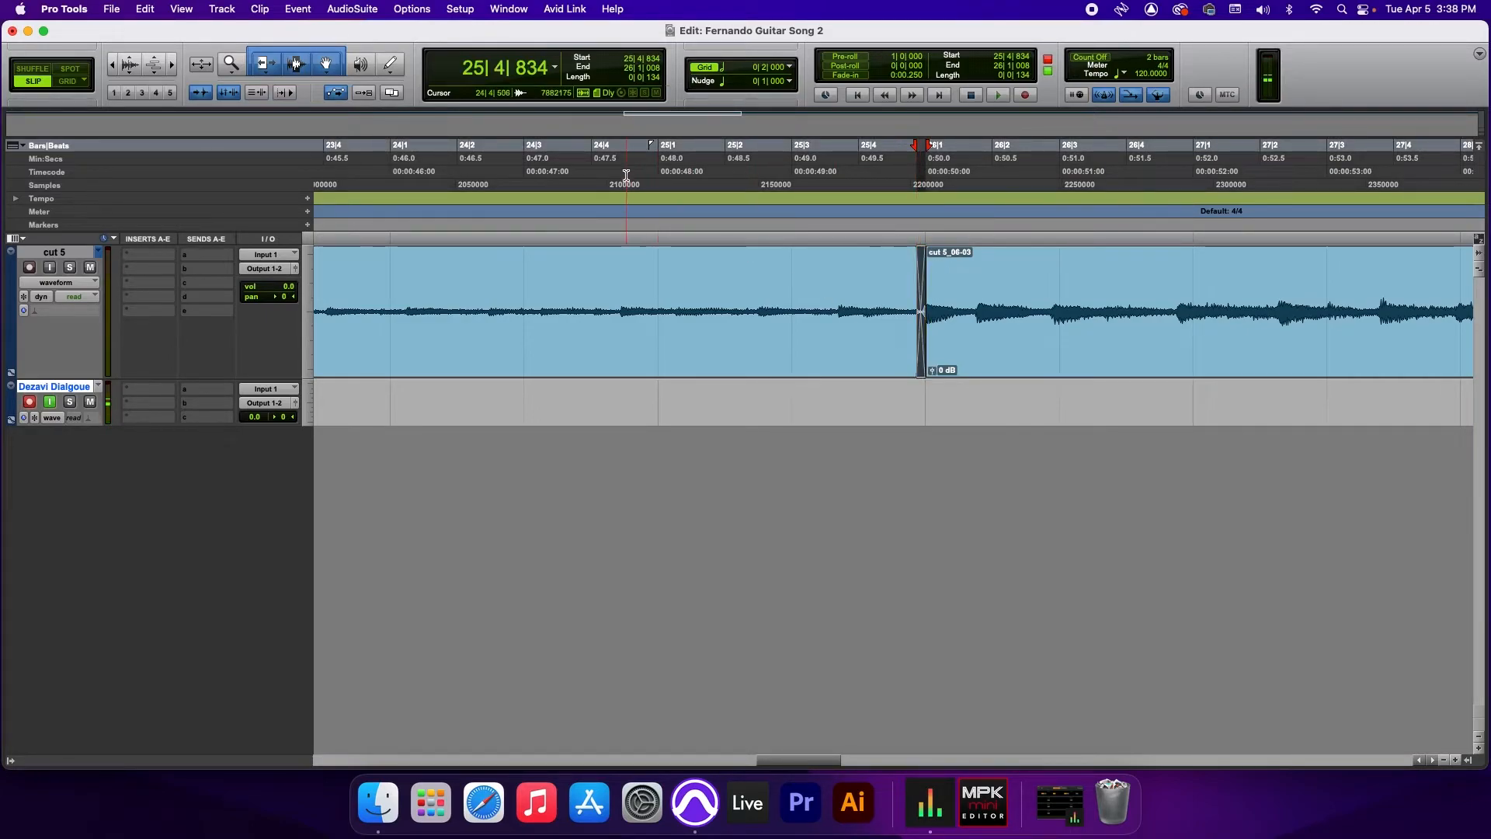
{"action": "left_click", "coordinate": [626, 176]}
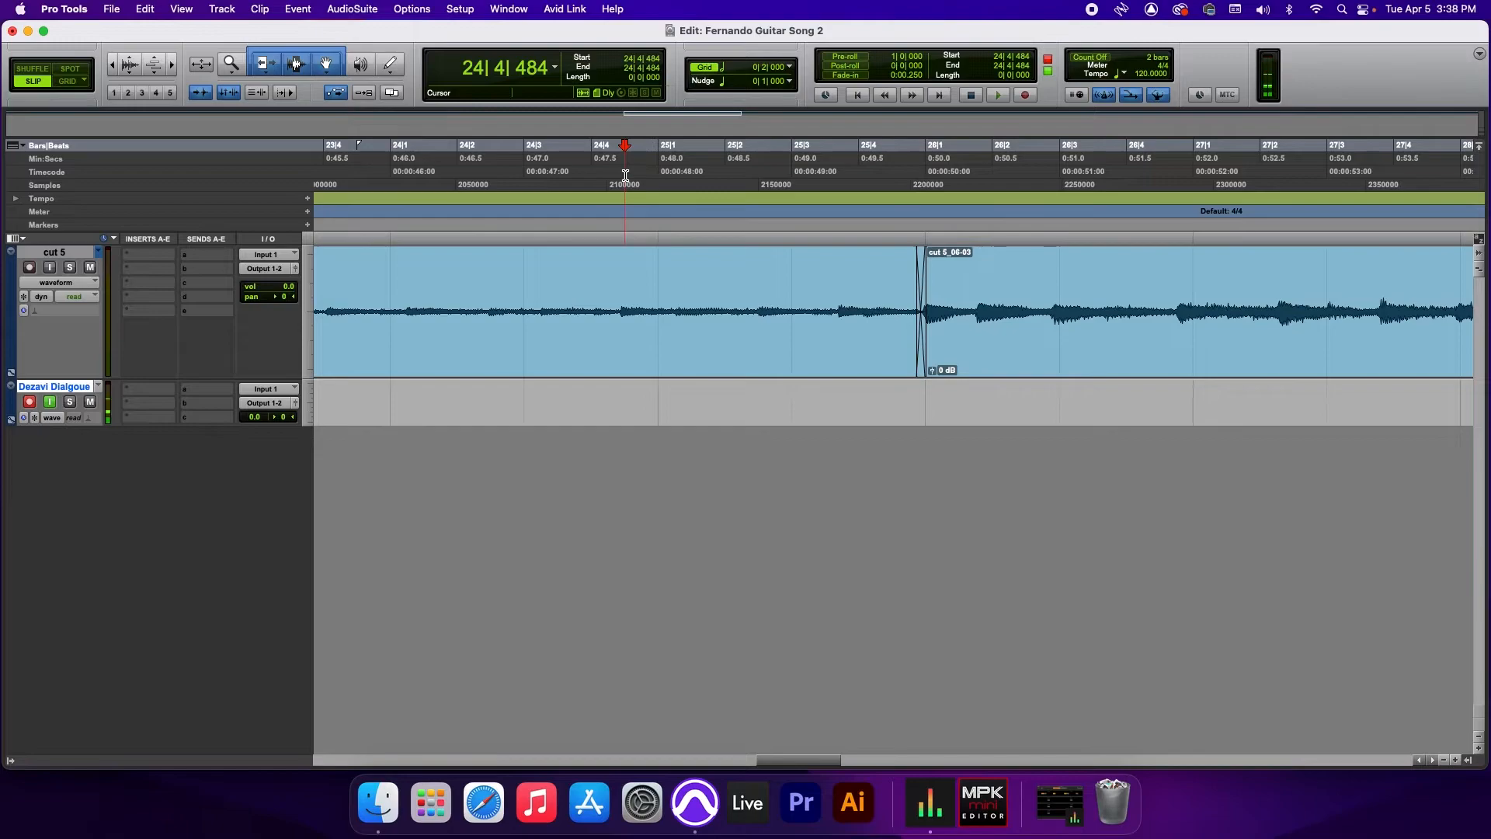
{"action": "key", "text": "space"}
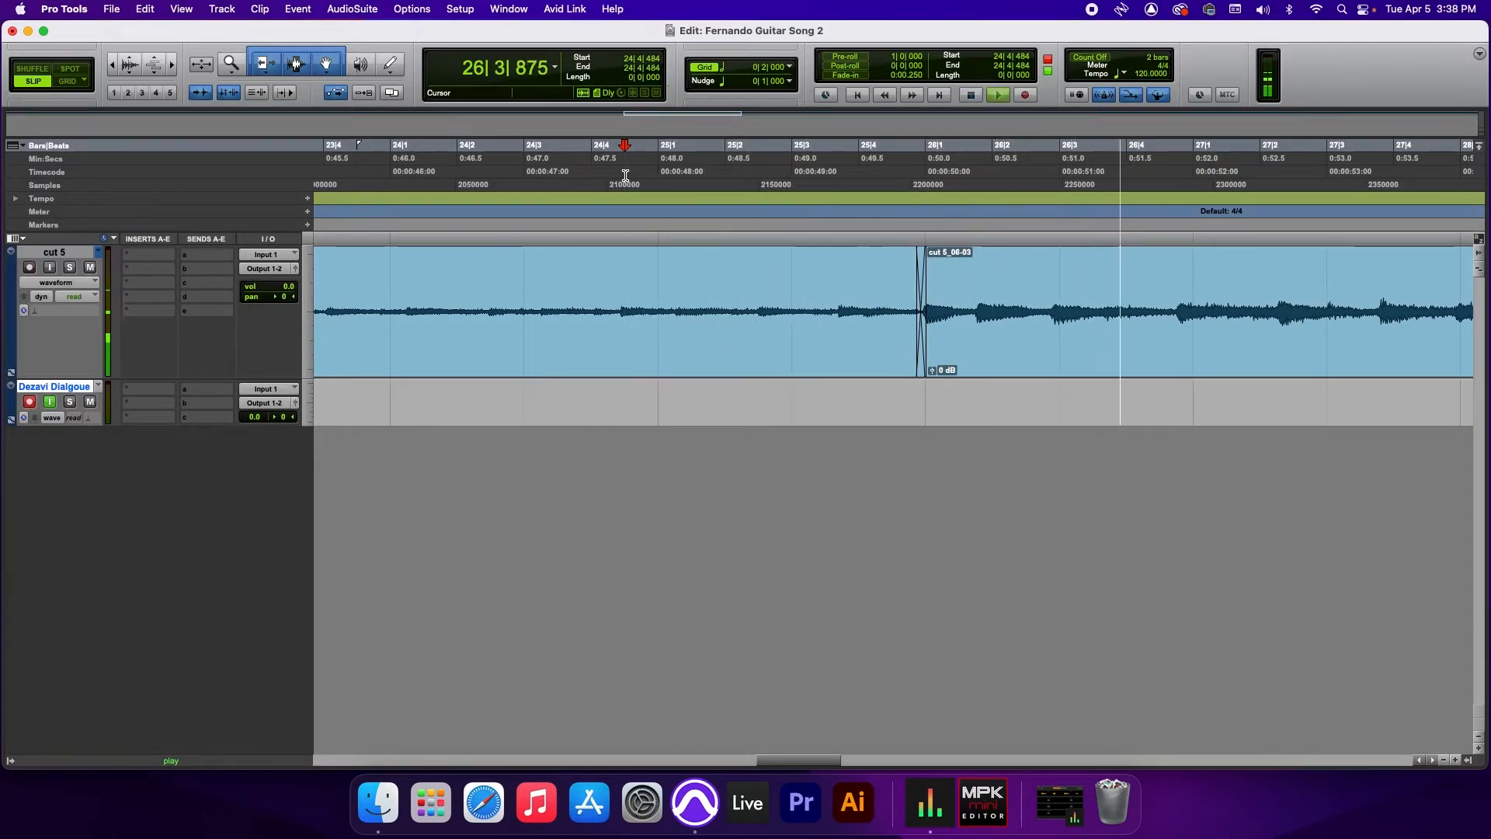
{"action": "key", "text": "space"}
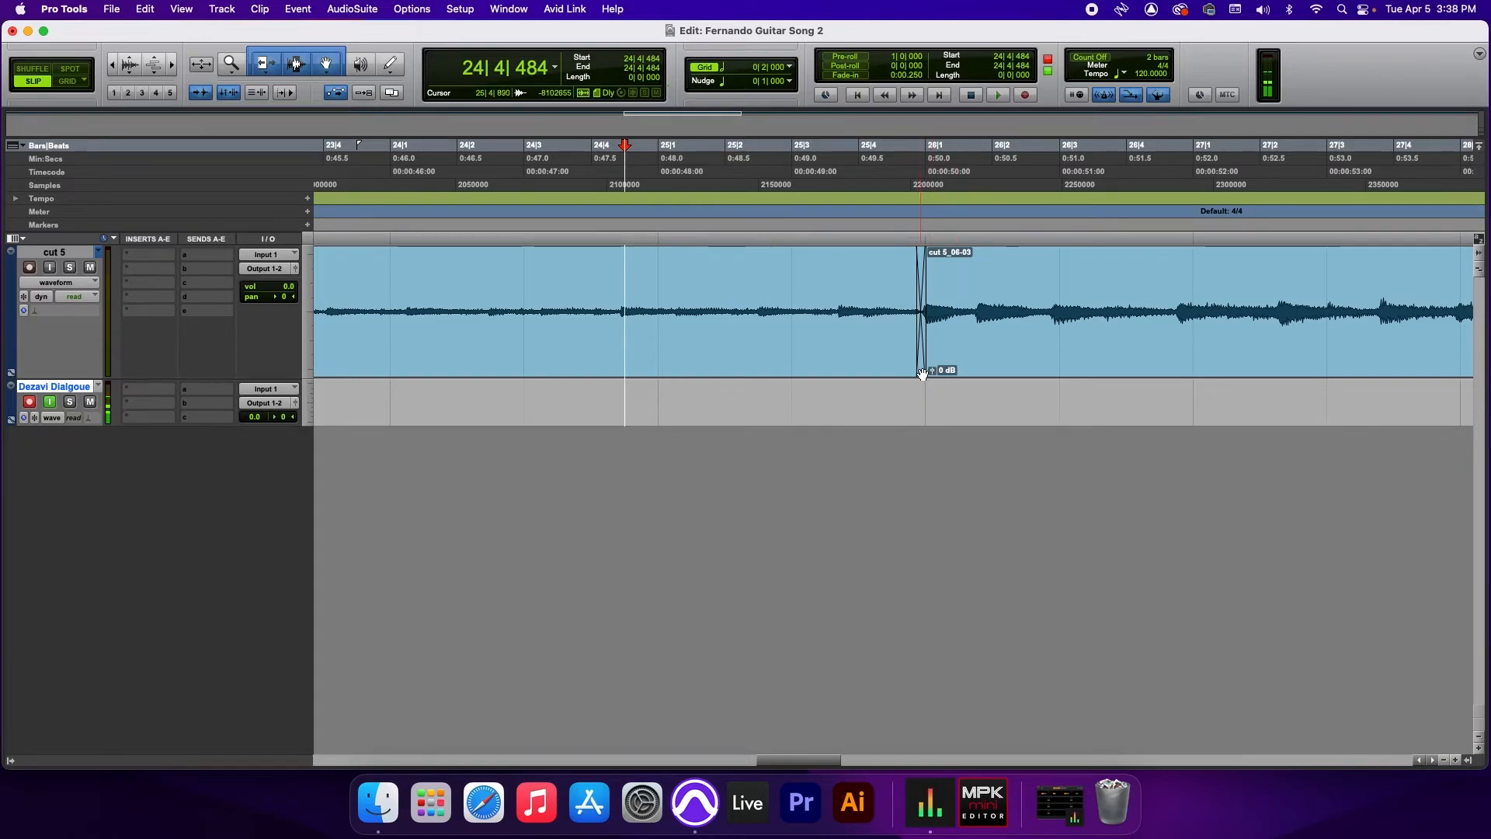
Try S-Curve in and out shapes with an Equal Power link on the crossfade between the cut 5 clips.
{"action": "mouse_move", "coordinate": [910, 375]}
{"action": "left_mouse_down"}
{"action": "mouse_move", "coordinate": [947, 379]}
{"action": "mouse_move", "coordinate": [909, 376]}
{"action": "mouse_move", "coordinate": [923, 379]}
{"action": "left_mouse_up"}
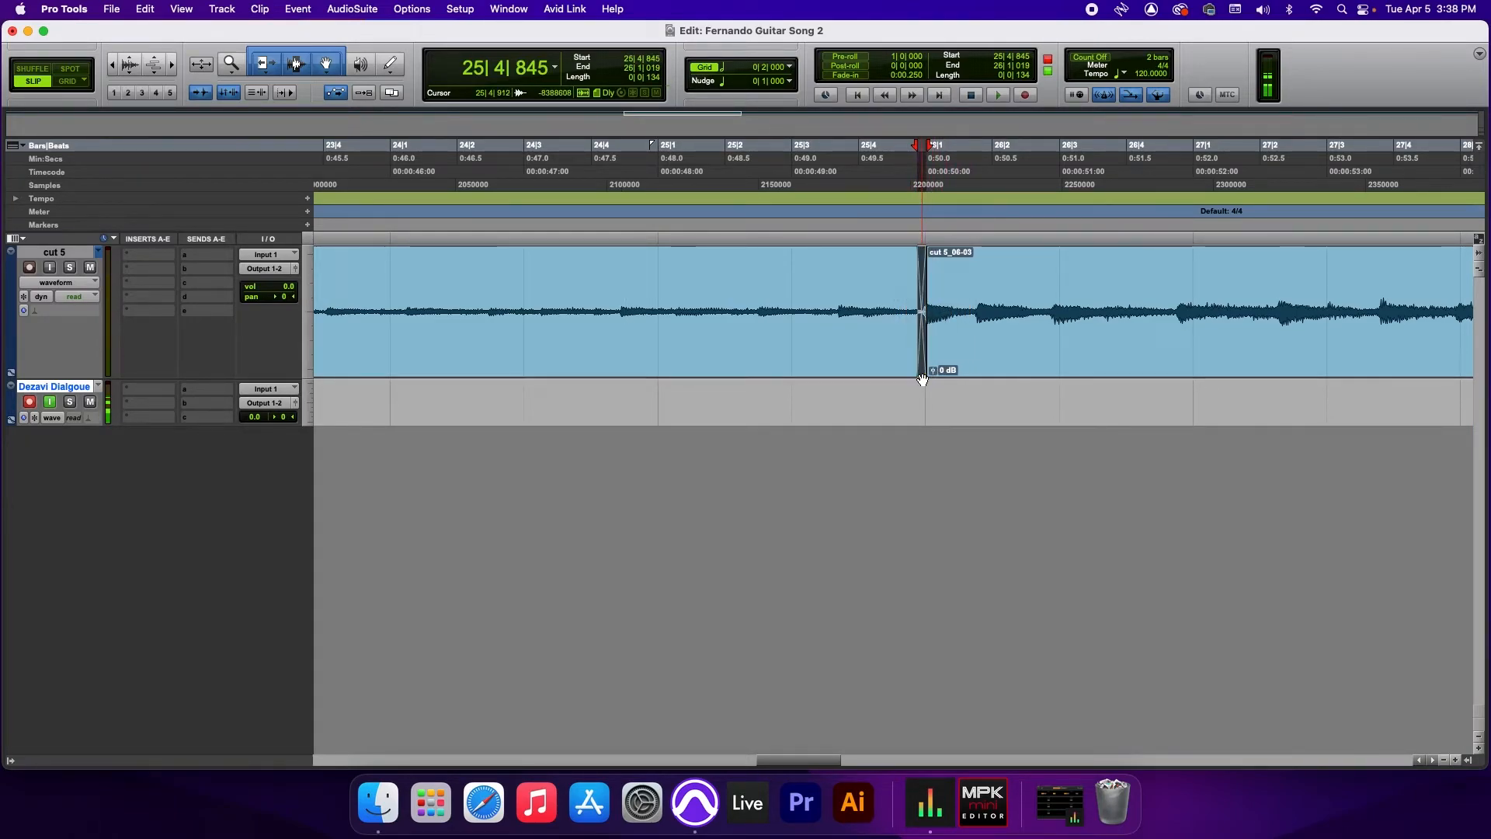
{"action": "key", "text": "super+f"}
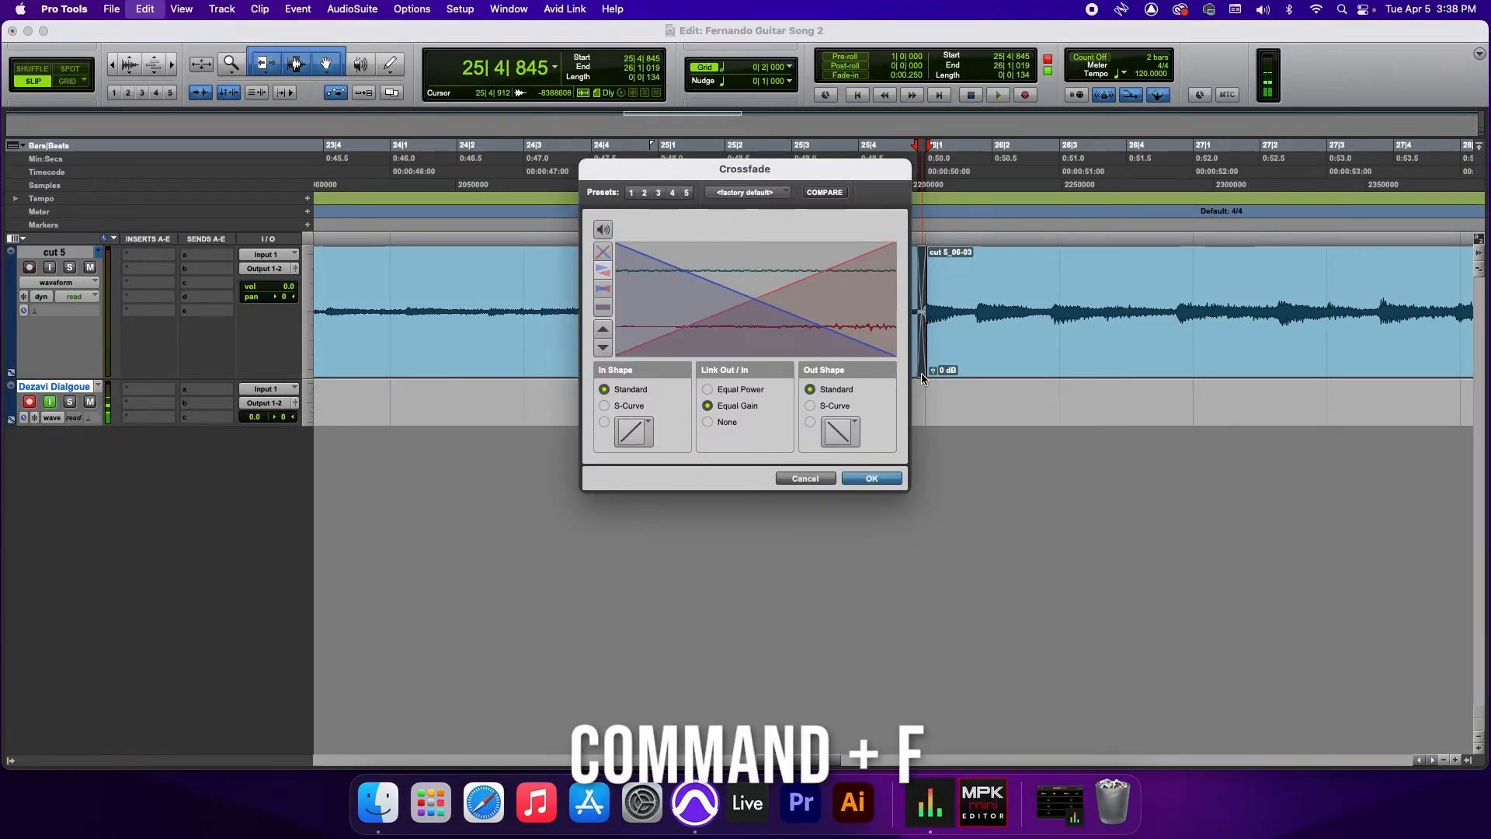
{"action": "left_click_drag", "start_coordinate": [660, 311], "coordinate": [650, 362]}
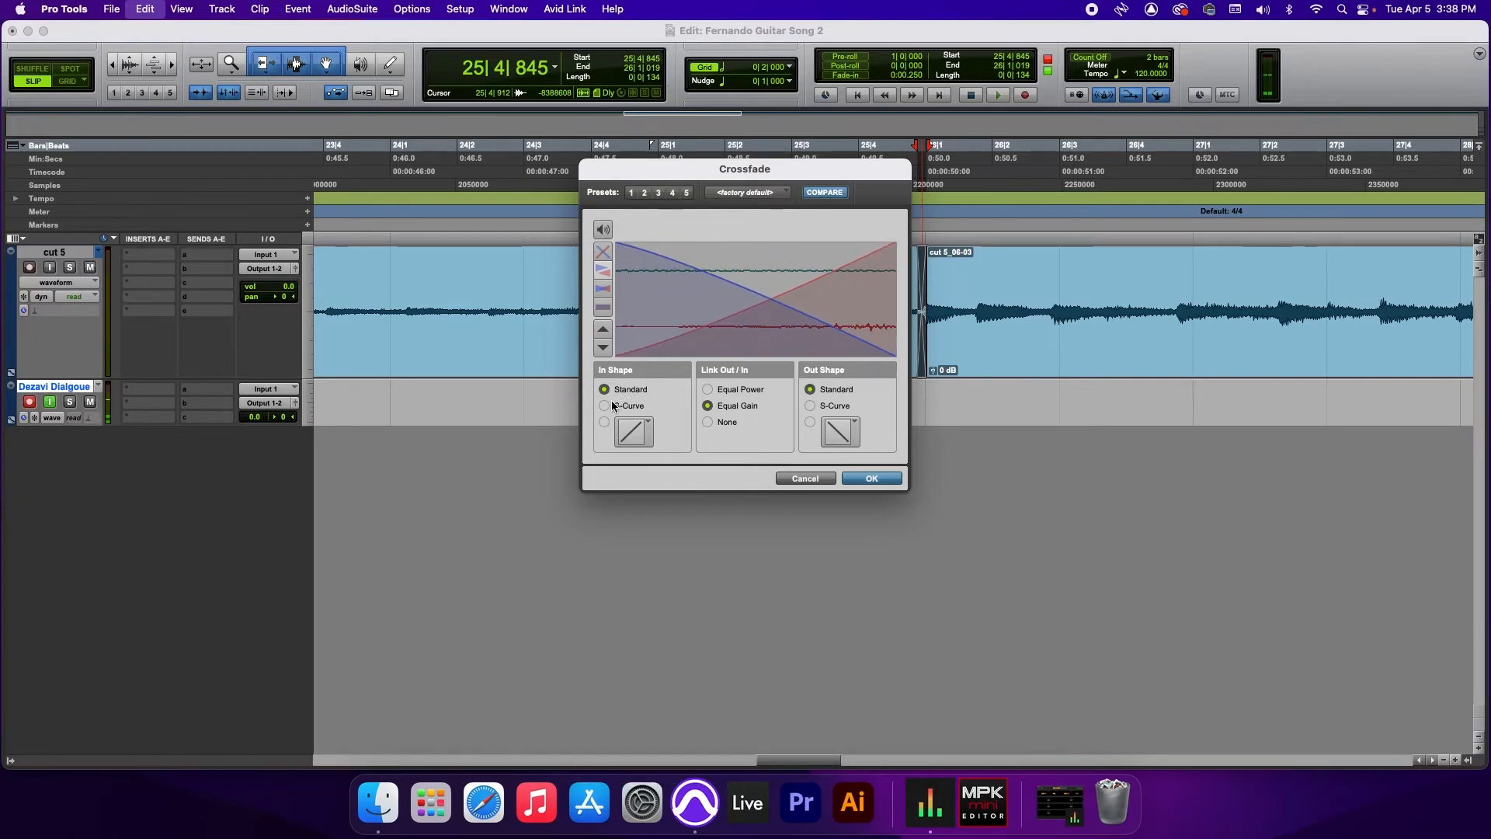
{"action": "left_click", "coordinate": [605, 405]}
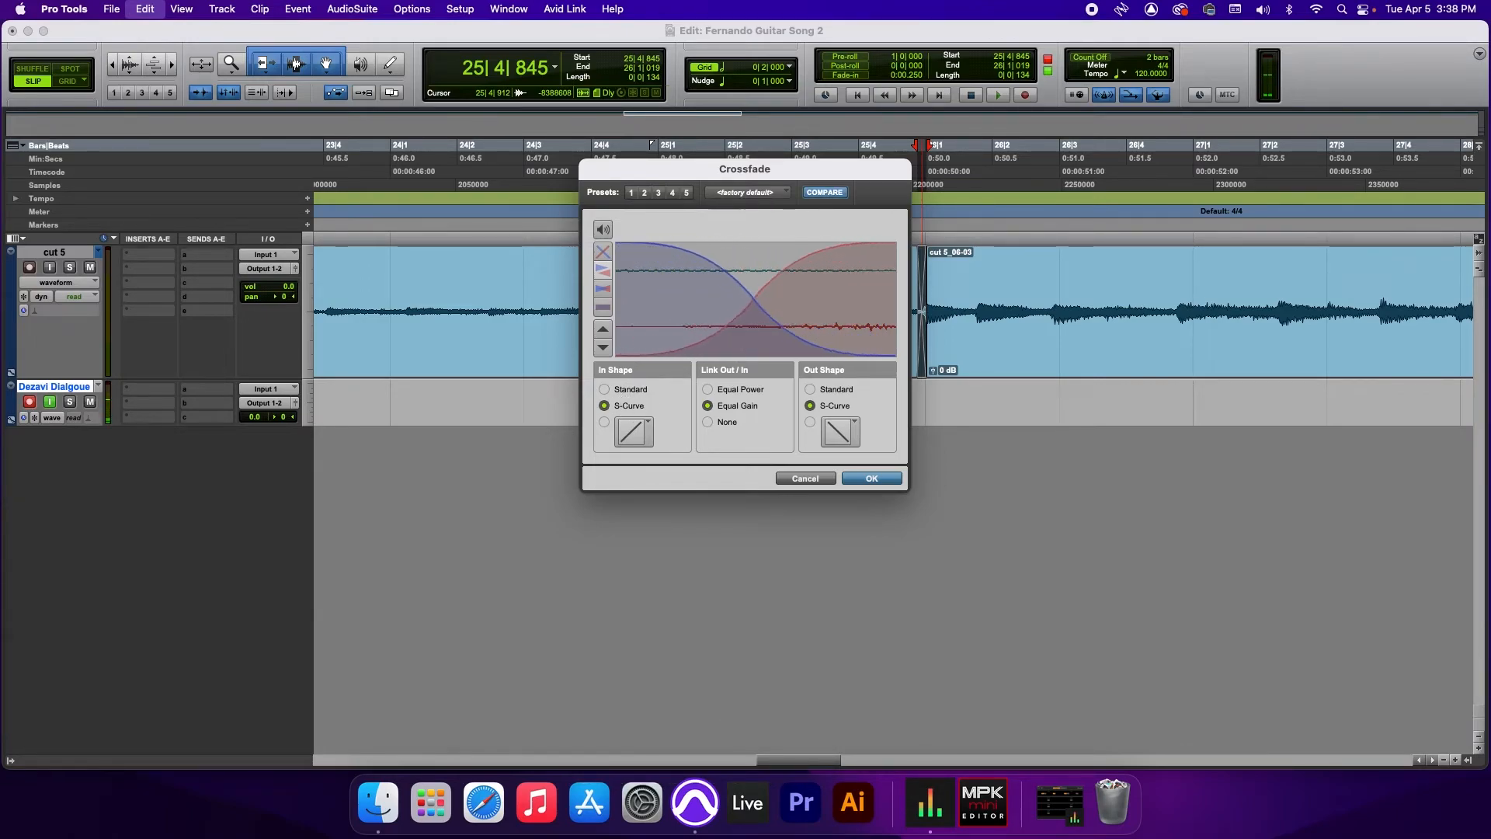
{"action": "left_click", "coordinate": [706, 389]}
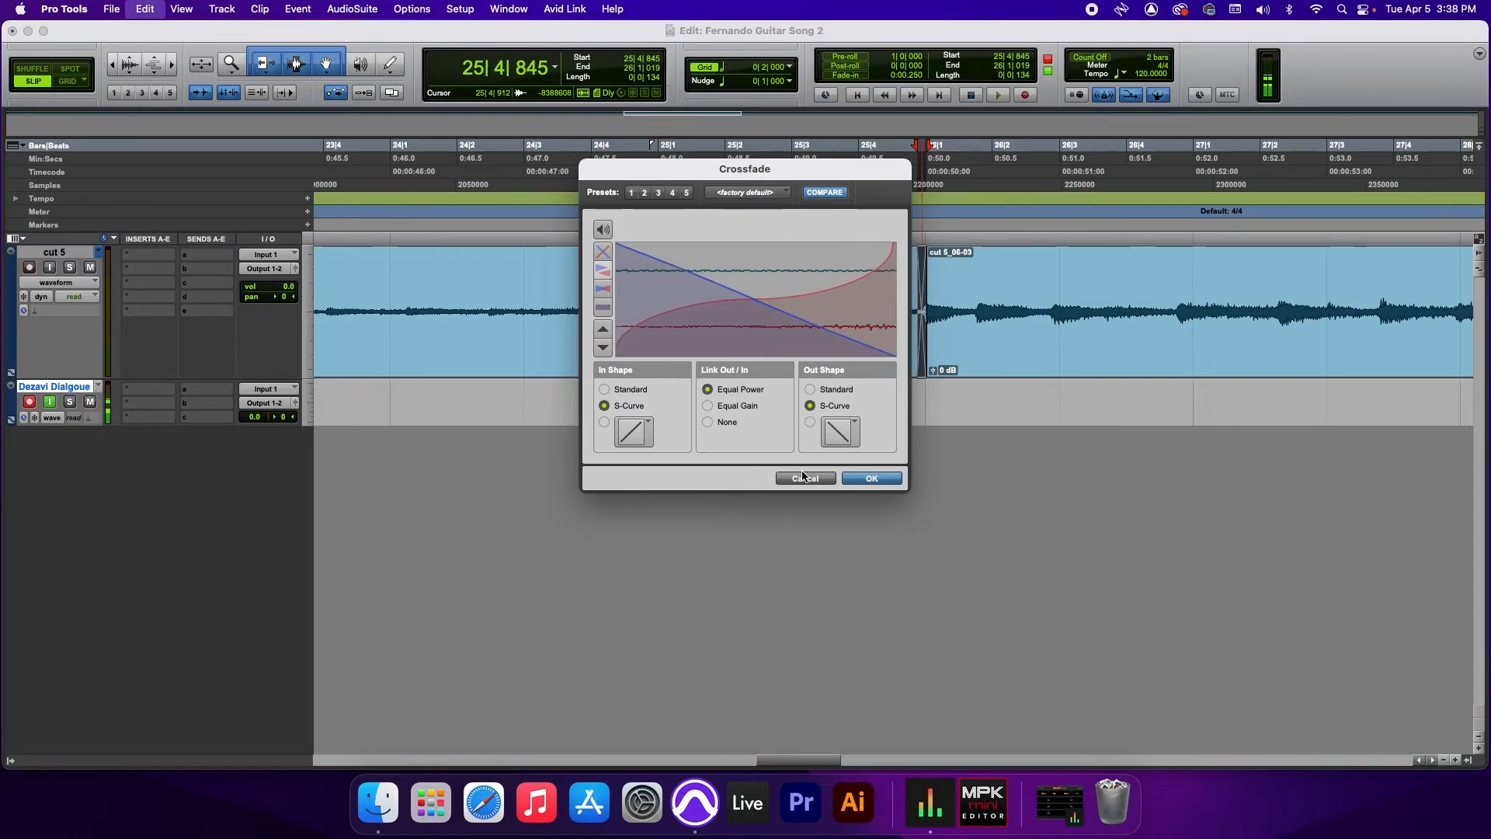
{"action": "left_click", "coordinate": [806, 479]}
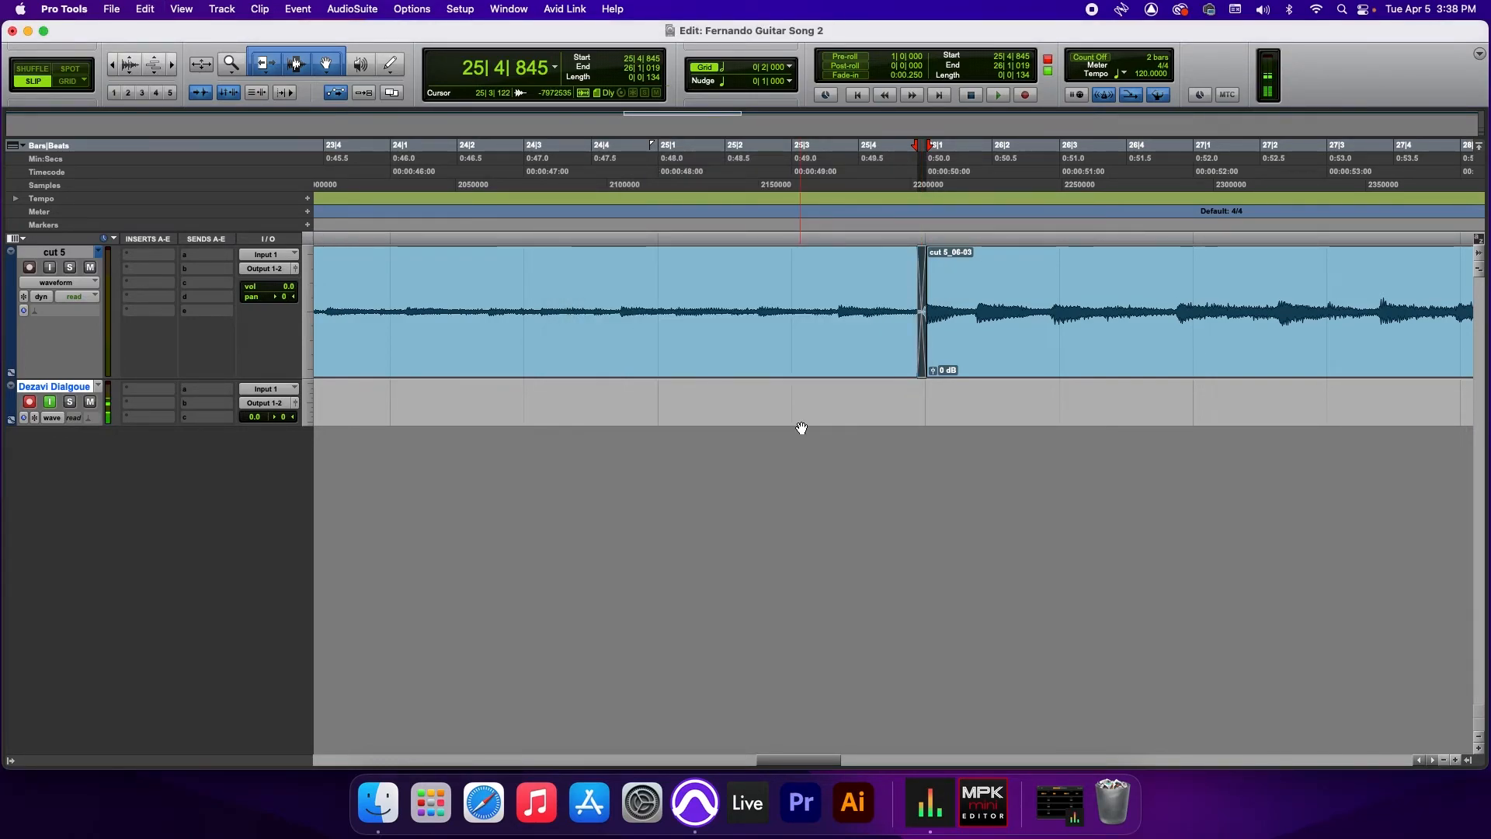